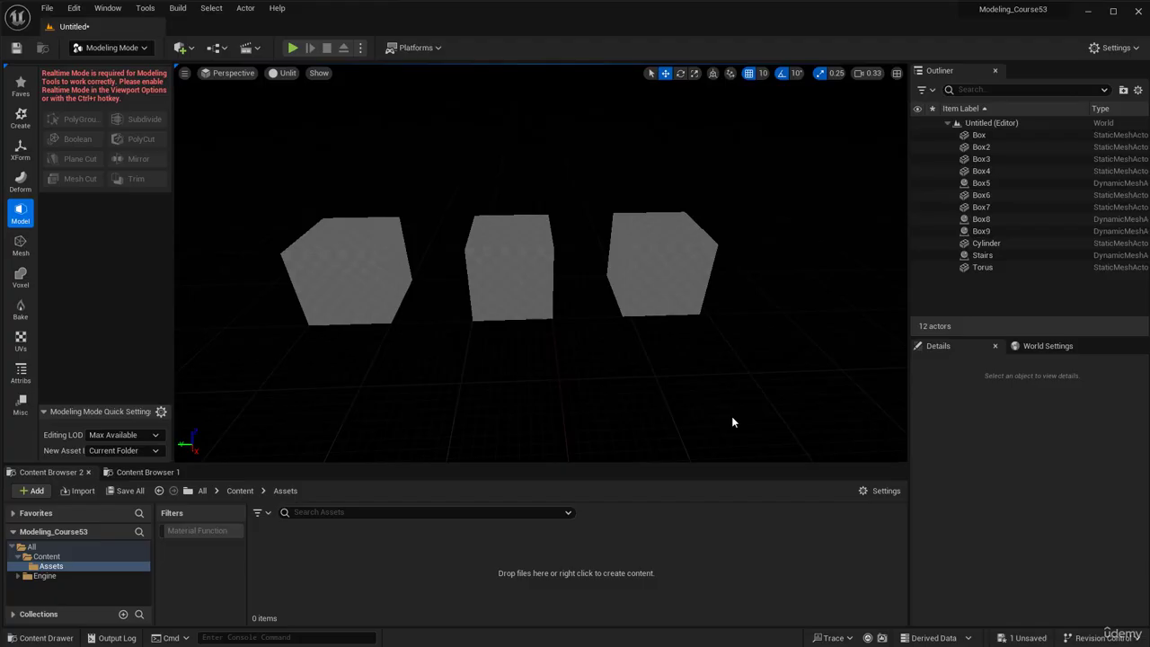
- Set the viewport's view mode to Wireframe and bring the three boxes into view
click(281, 73)
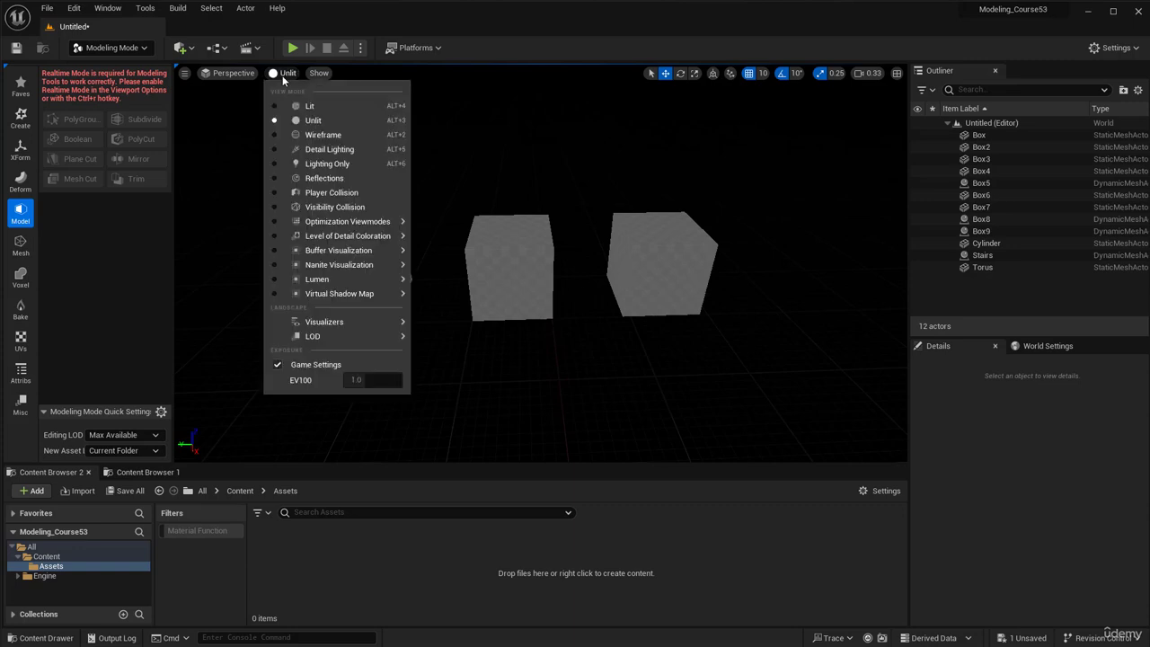
click(324, 134)
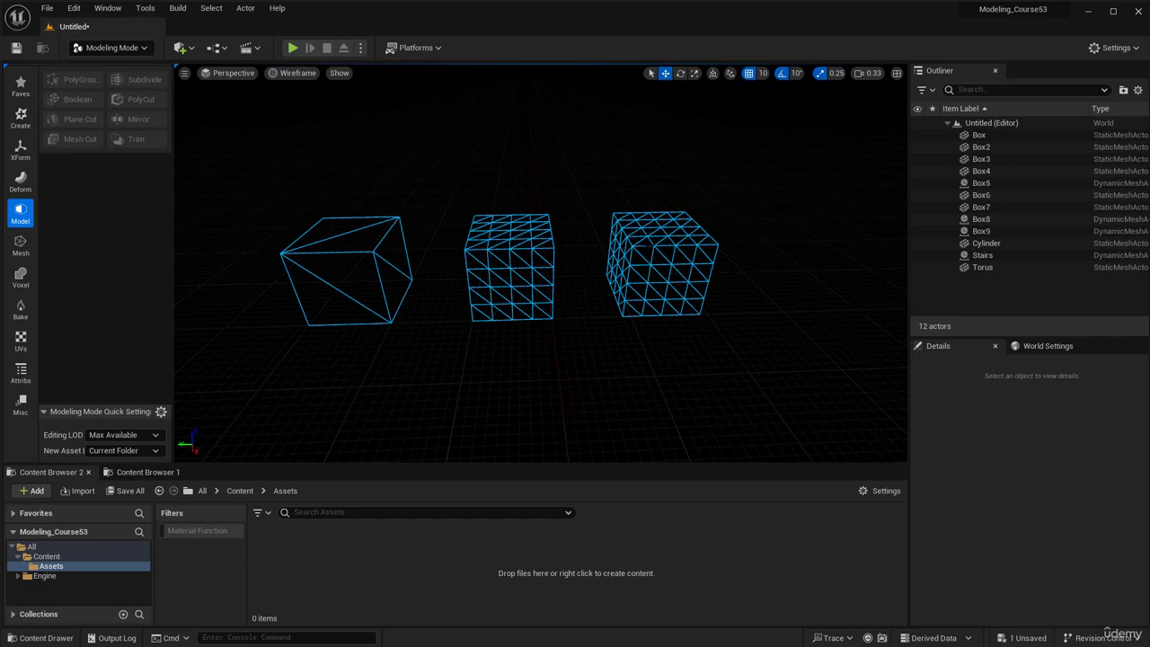
right_drag(572, 264, 561, 264)
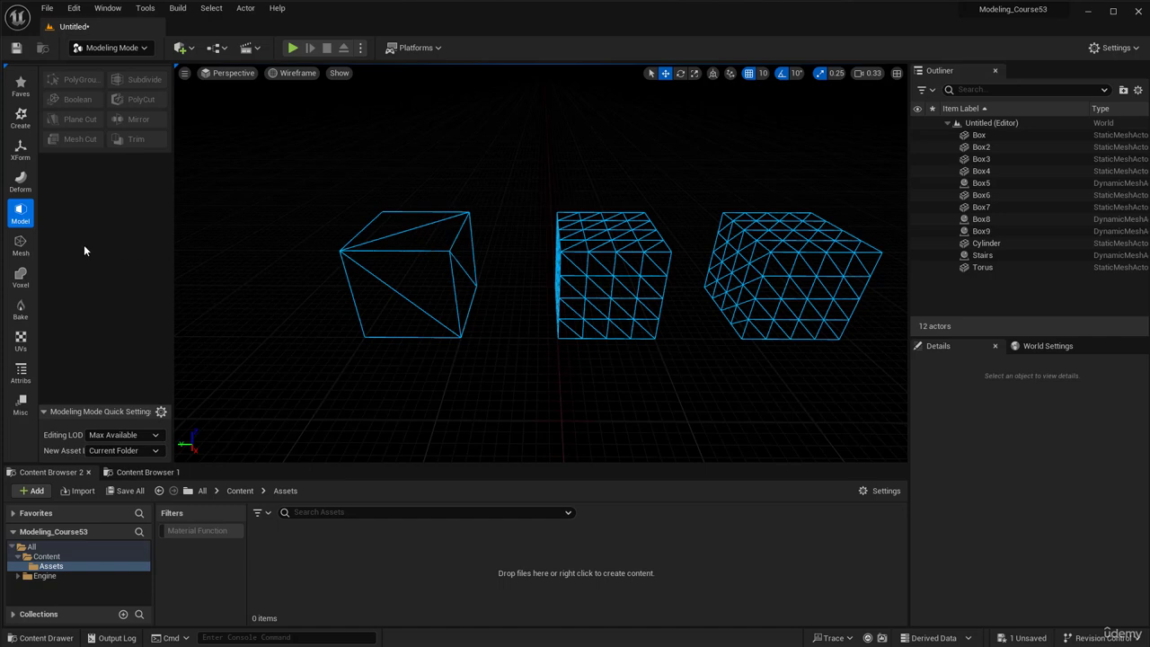
- Start a Triangle Edit on the unsubdivided box (Box9) from the mesh processing tools, with the tool palette widened
click(18, 243)
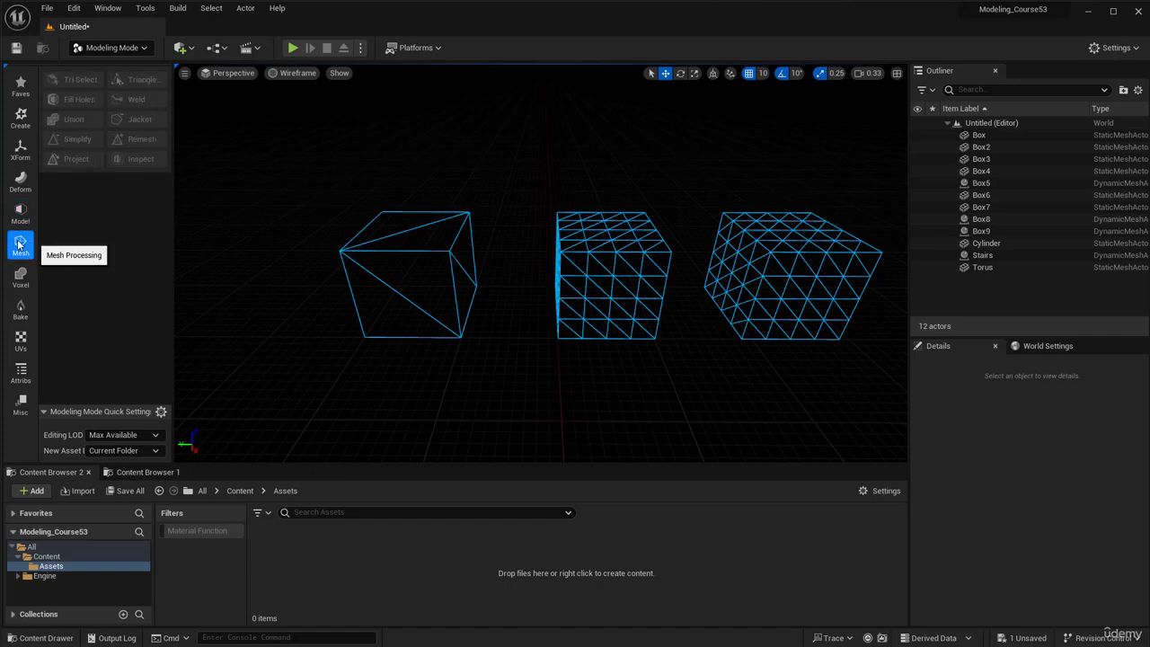
click(422, 262)
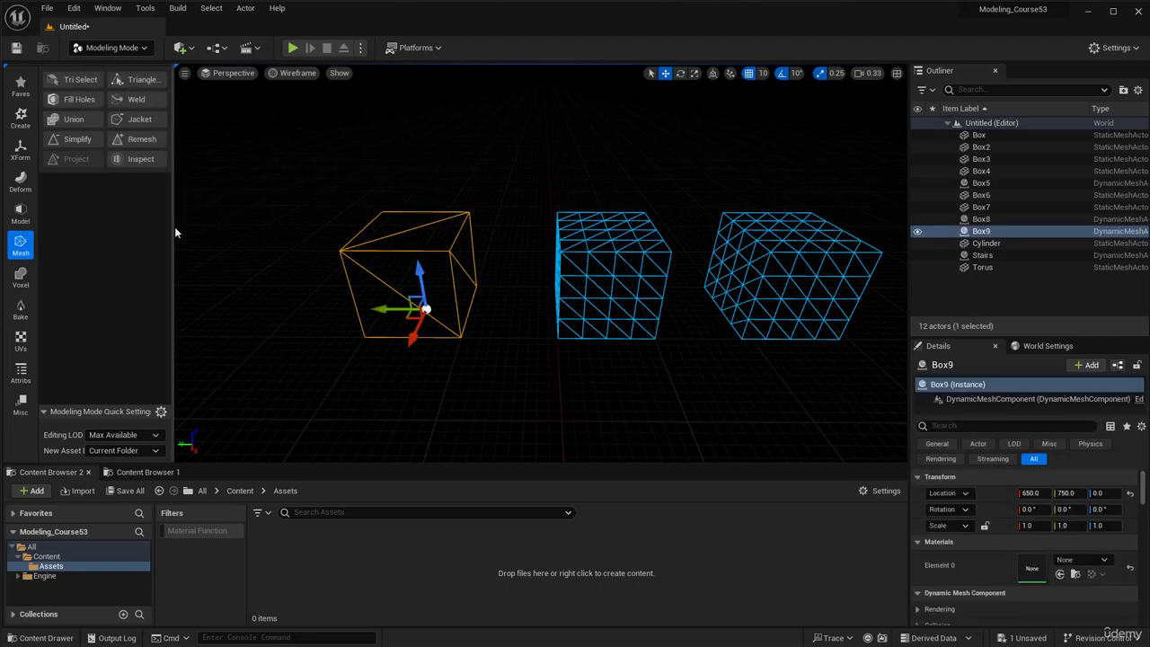
drag(172, 227, 215, 226)
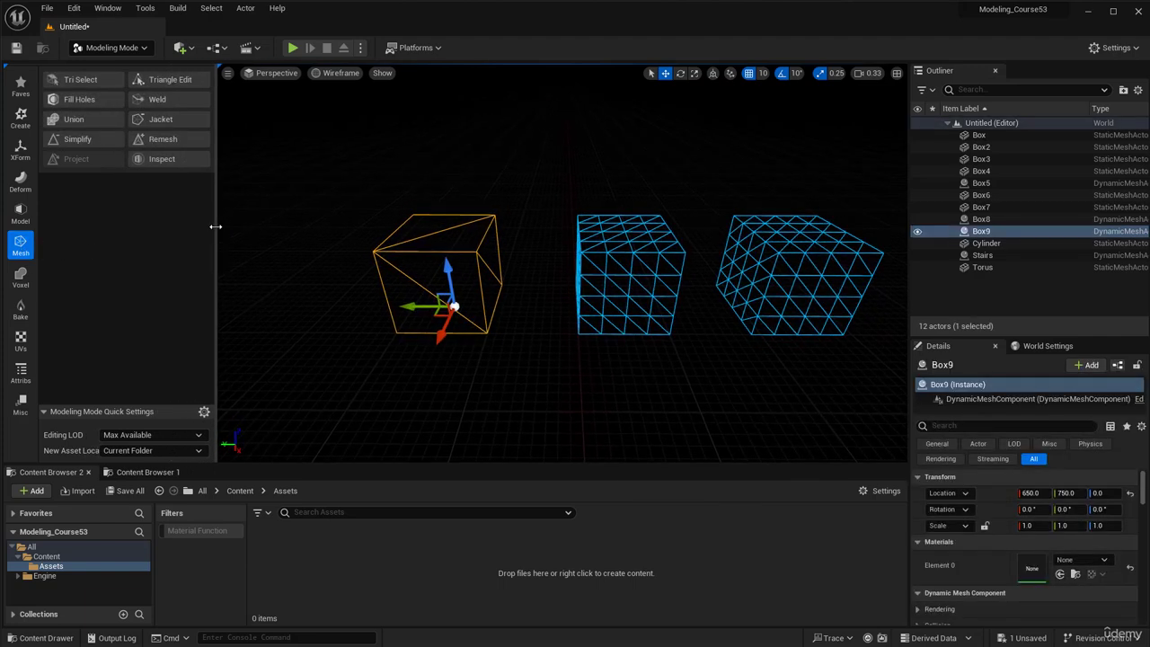
click(162, 80)
scroll(337, 203, up, 2)
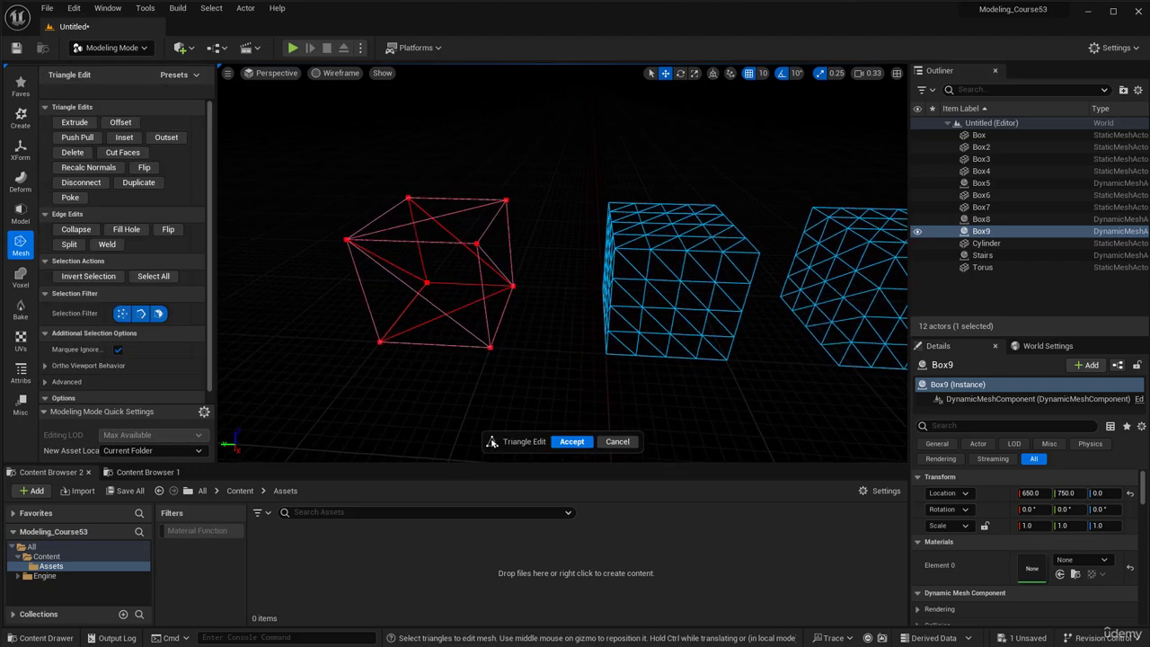
- Try rotating the two triangles of the box's top face by 20° about X, and undo the changes
click(413, 227)
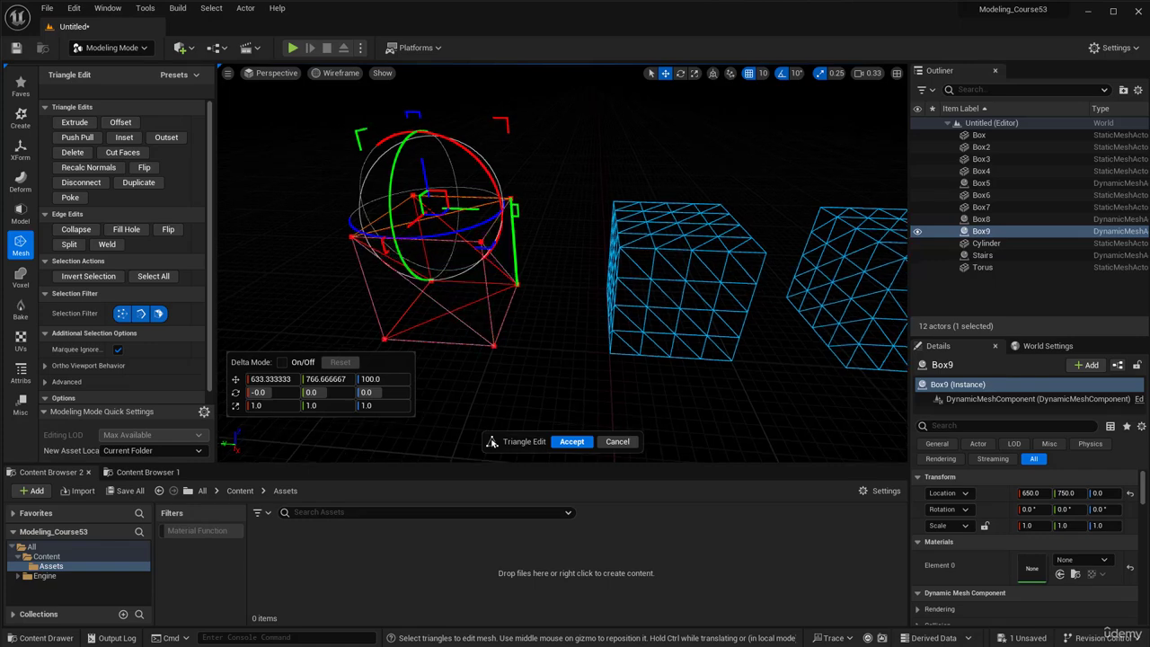
right_drag(502, 256, 561, 215)
shift+click(608, 231)
mouse_move(556, 192)
mouse_down()
mouse_move(556, 171)
mouse_move(584, 142)
mouse_move(587, 180)
mouse_move(552, 215)
mouse_up()
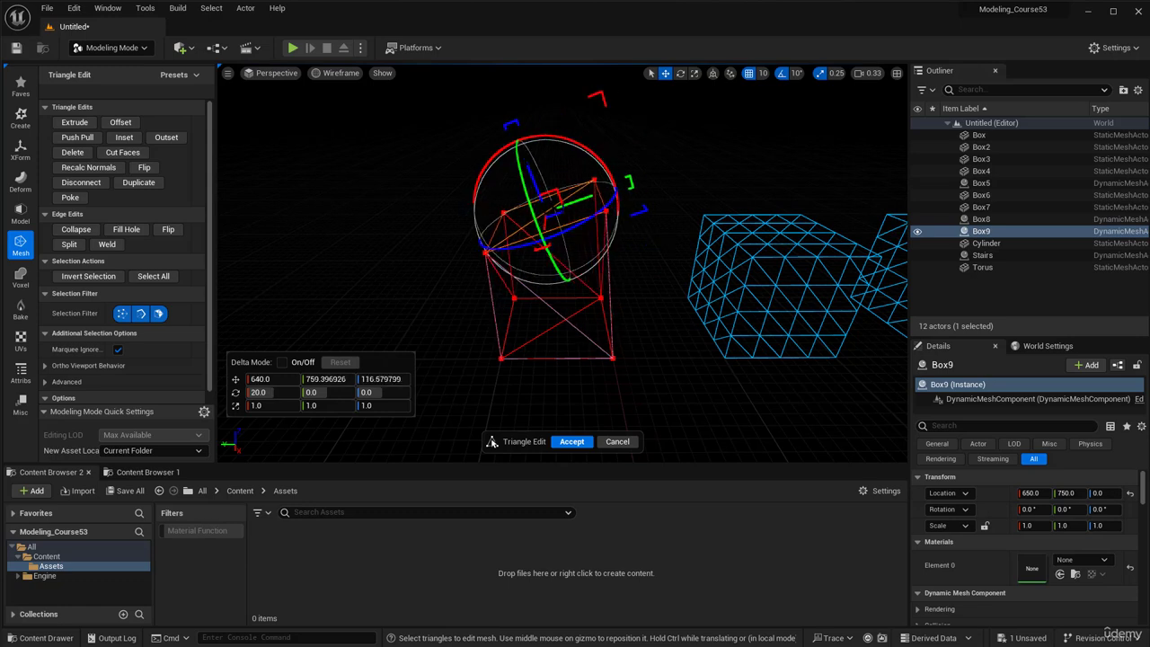
key(e)
key(ctrl+z)
key(ctrl+z)
key(ctrl+z)
right_drag(584, 330, 545, 307)
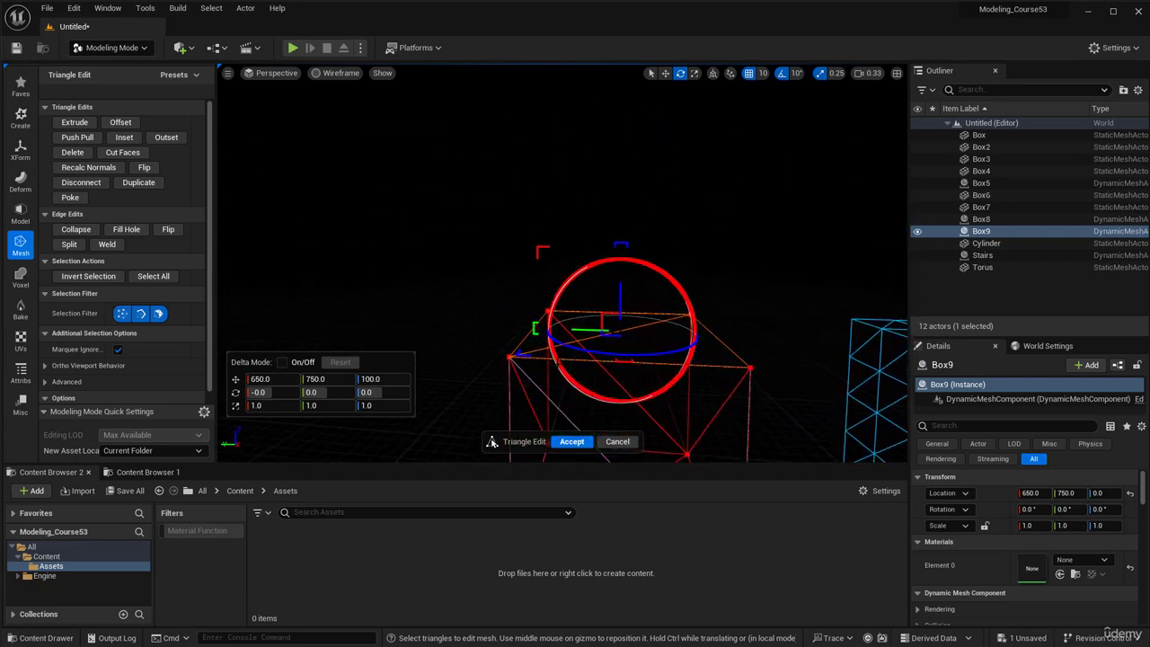
- Select a front top corner vertex and the front top edge, try transforming the edge, and undo the changes
click(509, 357)
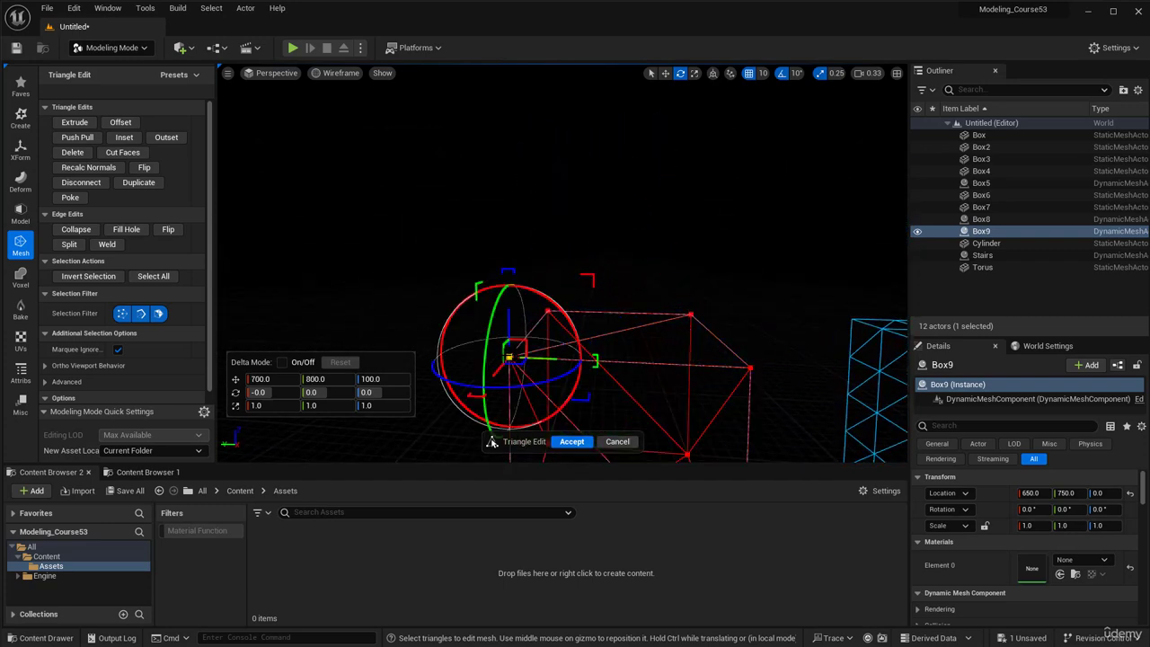
right_drag(534, 287, 565, 310)
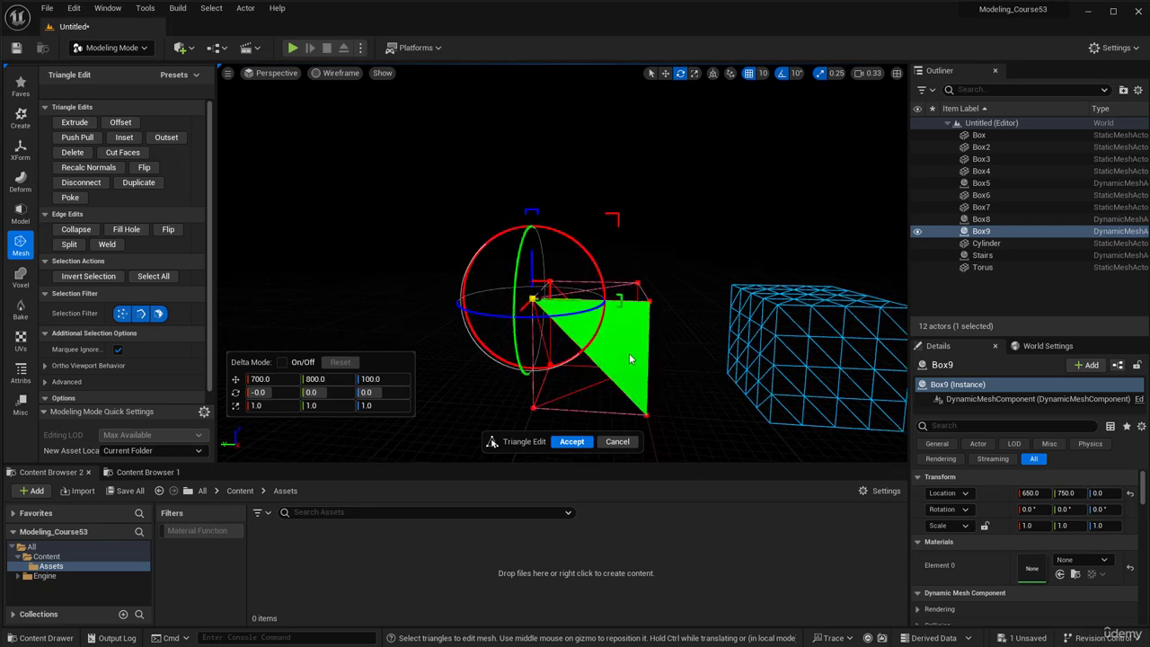
click(619, 301)
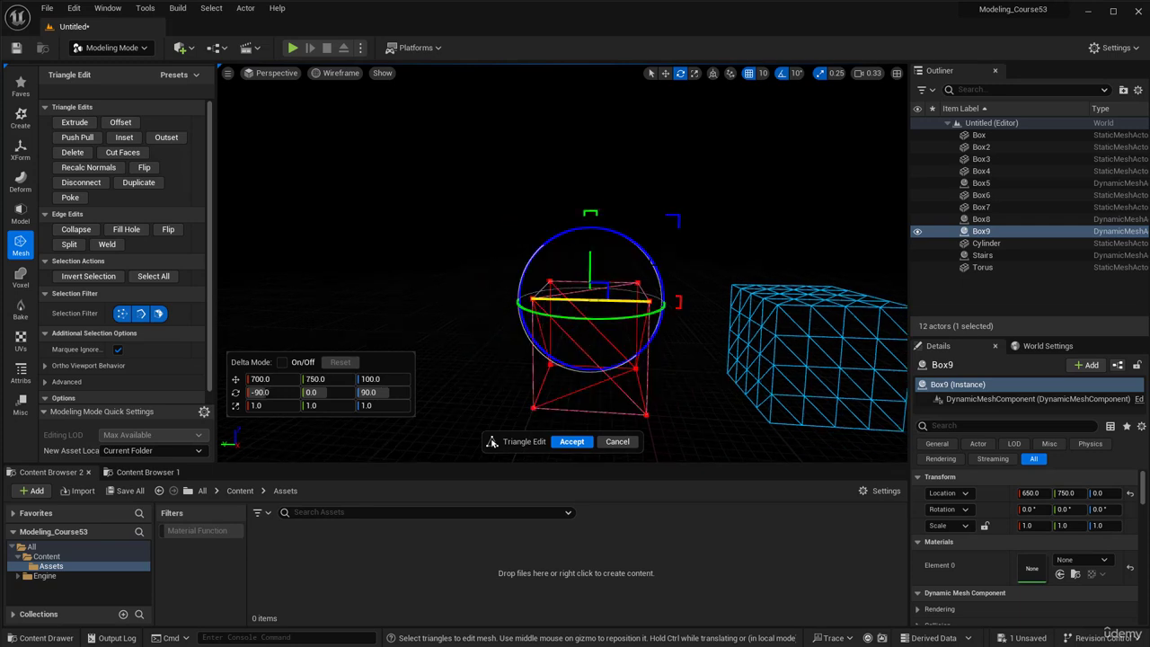
drag(652, 263, 635, 237)
drag(577, 265, 560, 219)
key(ctrl+z)
key(ctrl+z)
key(w)
right_drag(494, 314, 507, 316)
right_drag(429, 318, 423, 329)
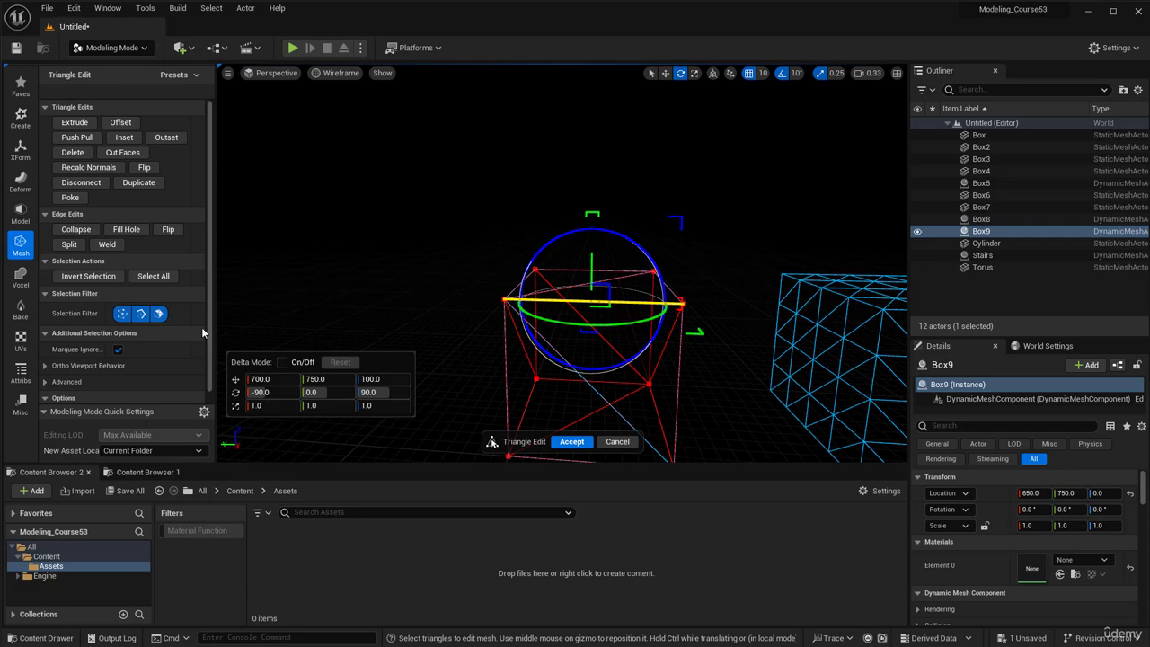
- Restrict the selection filter to vertices and select each of the two front top corners
click(140, 313)
click(158, 314)
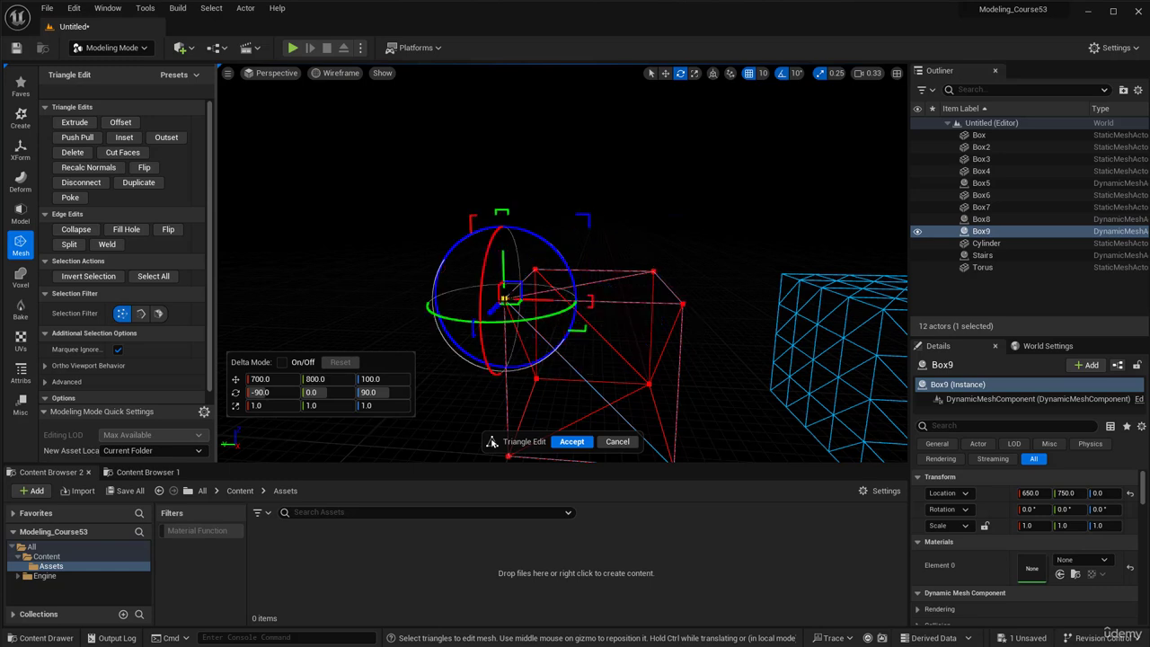
click(505, 299)
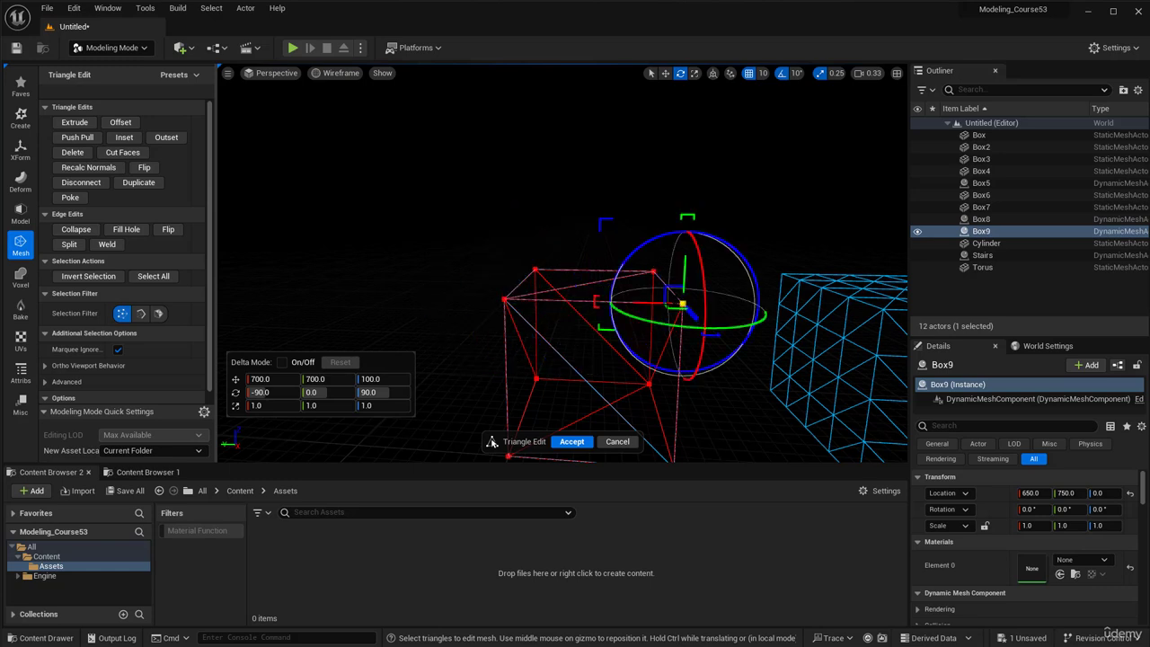
click(682, 304)
- Restrict the selection filter to faces and select one front triangle, followed by one top triangle
click(124, 315)
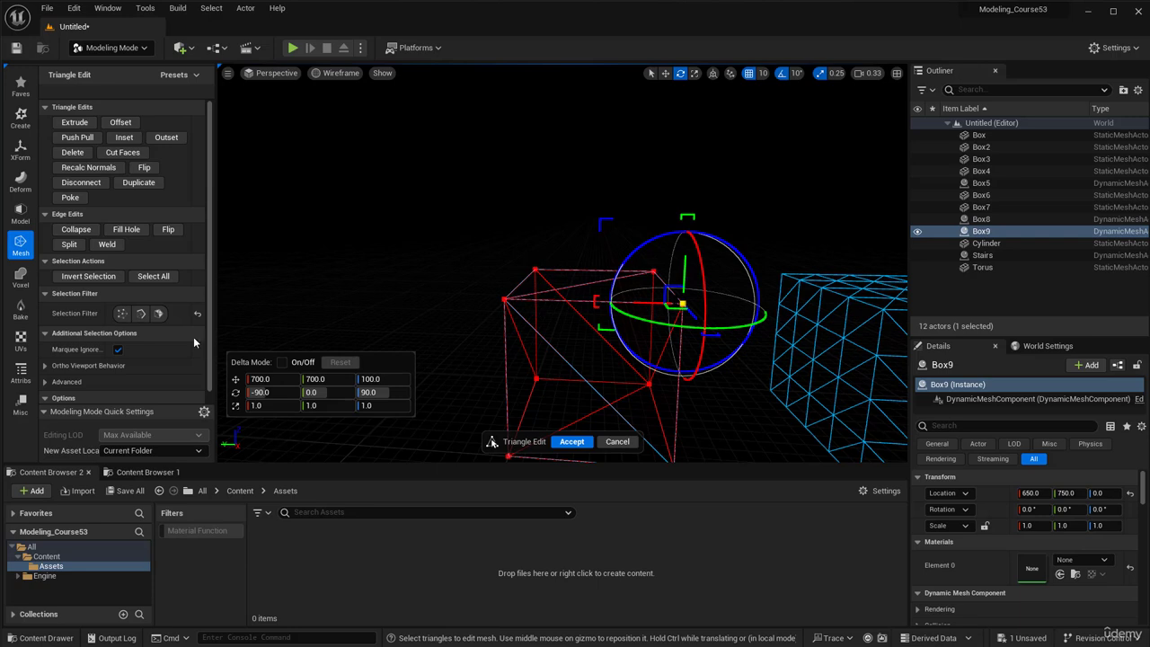
click(159, 313)
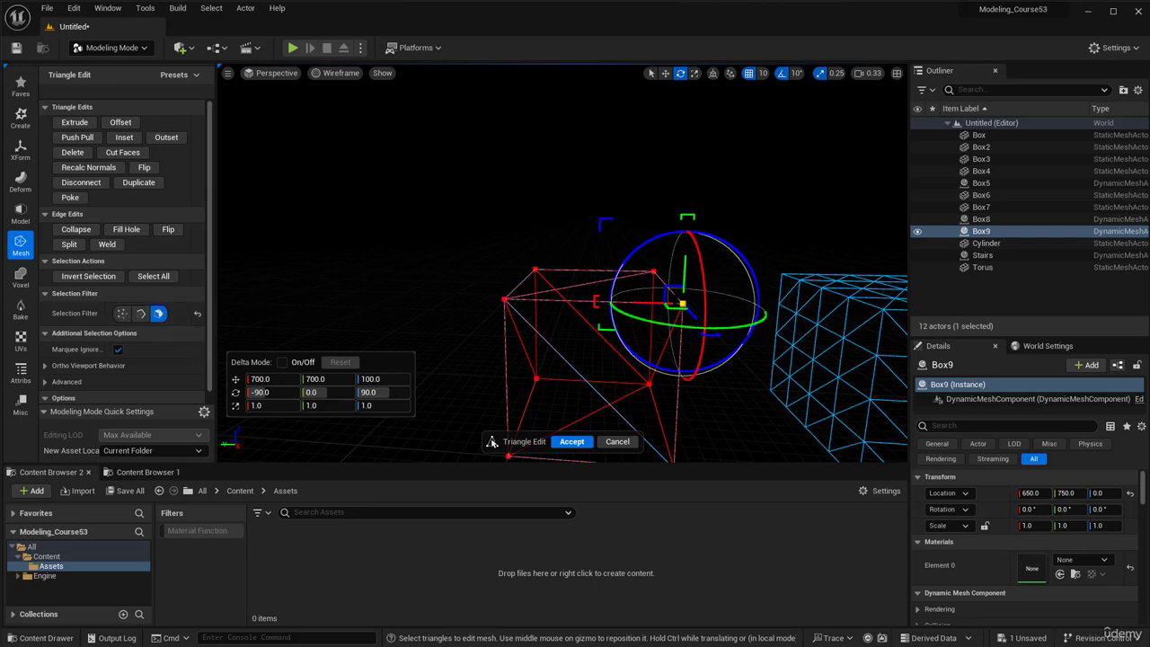
click(573, 342)
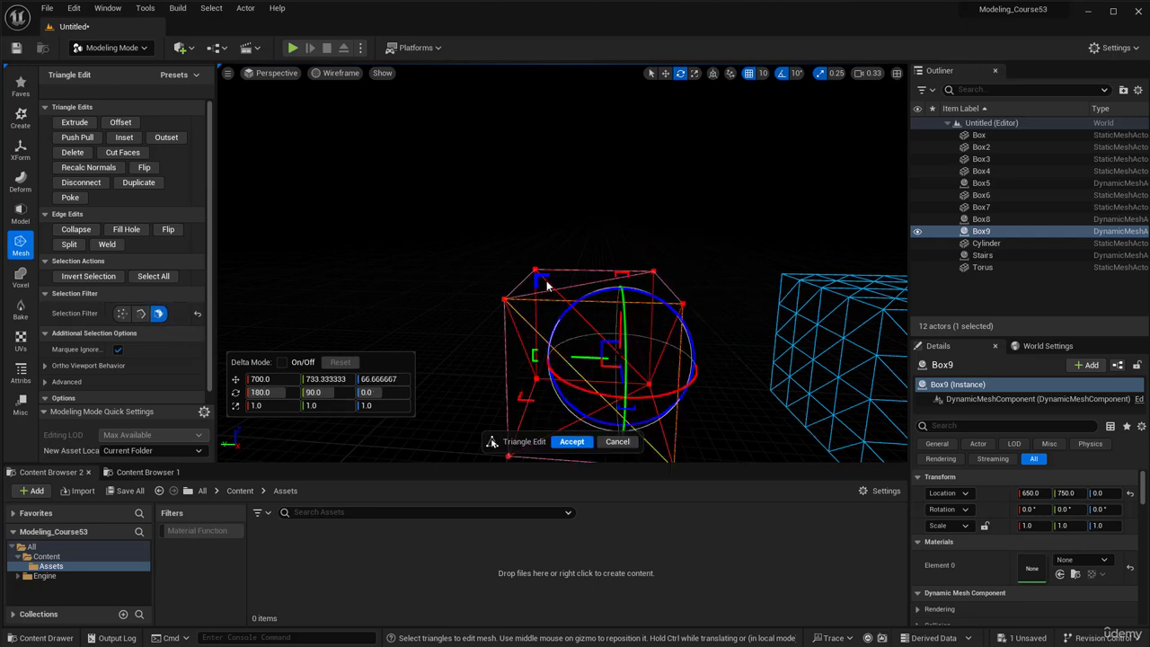
click(566, 282)
- Turn off all selection filters, clear the triangle selection and cancel the Triangle Edit on Box9
click(159, 314)
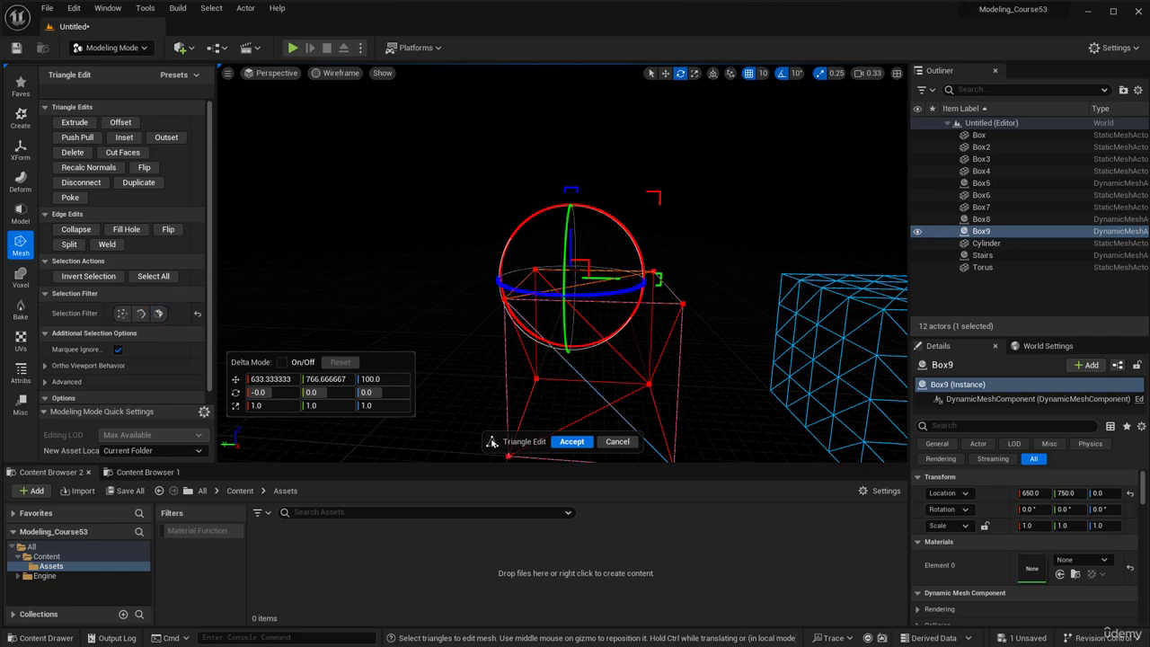
key(s)
right_drag(563, 269, 571, 268)
key(d)
right_drag(562, 341, 562, 341)
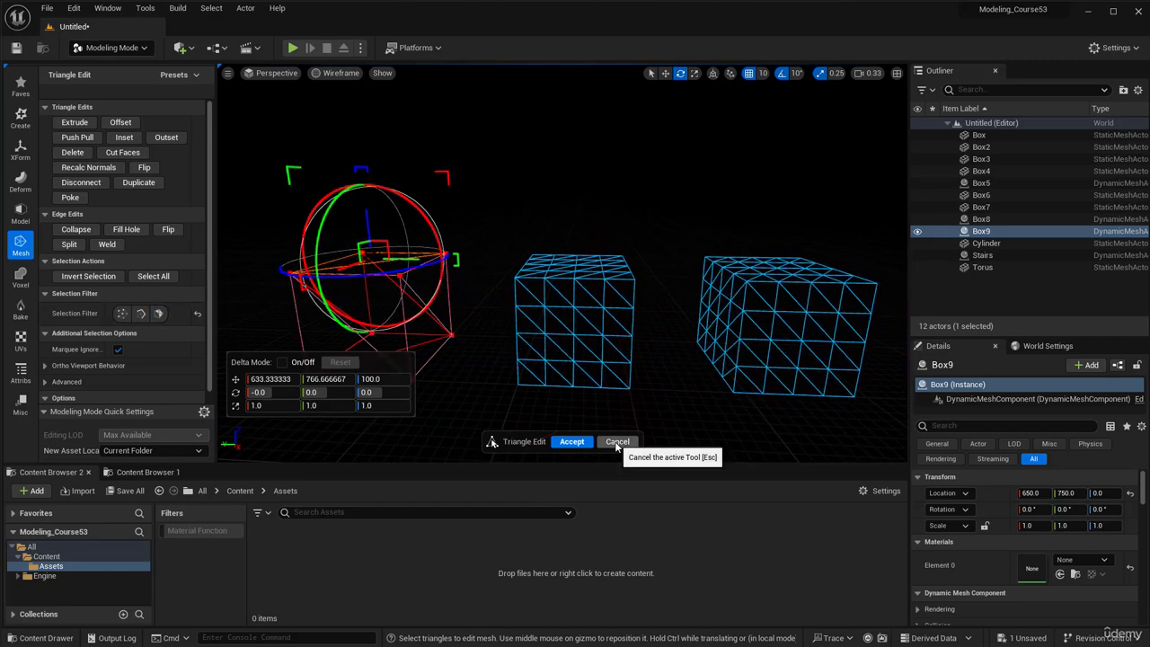
right_drag(607, 412, 607, 415)
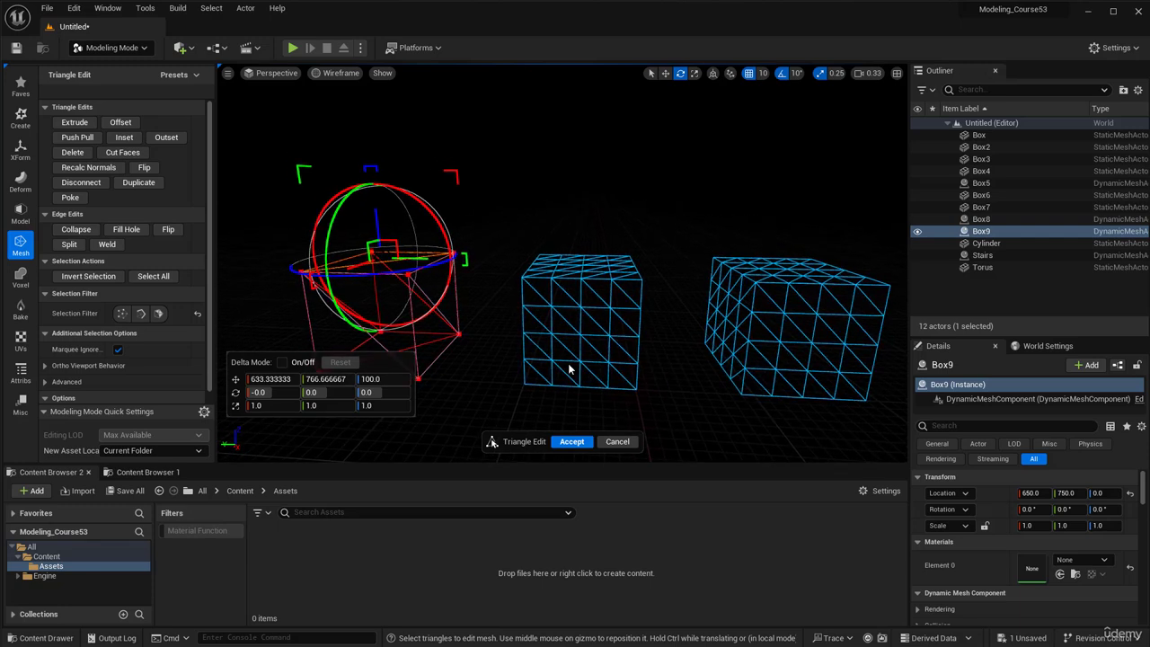
click(576, 295)
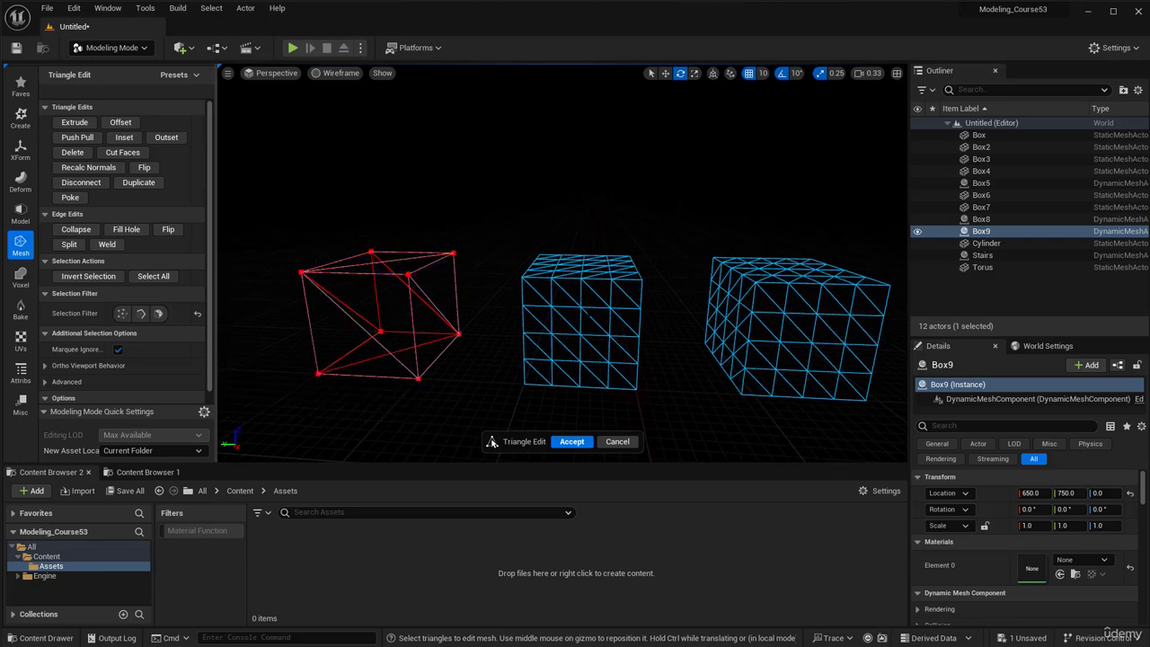
click(616, 441)
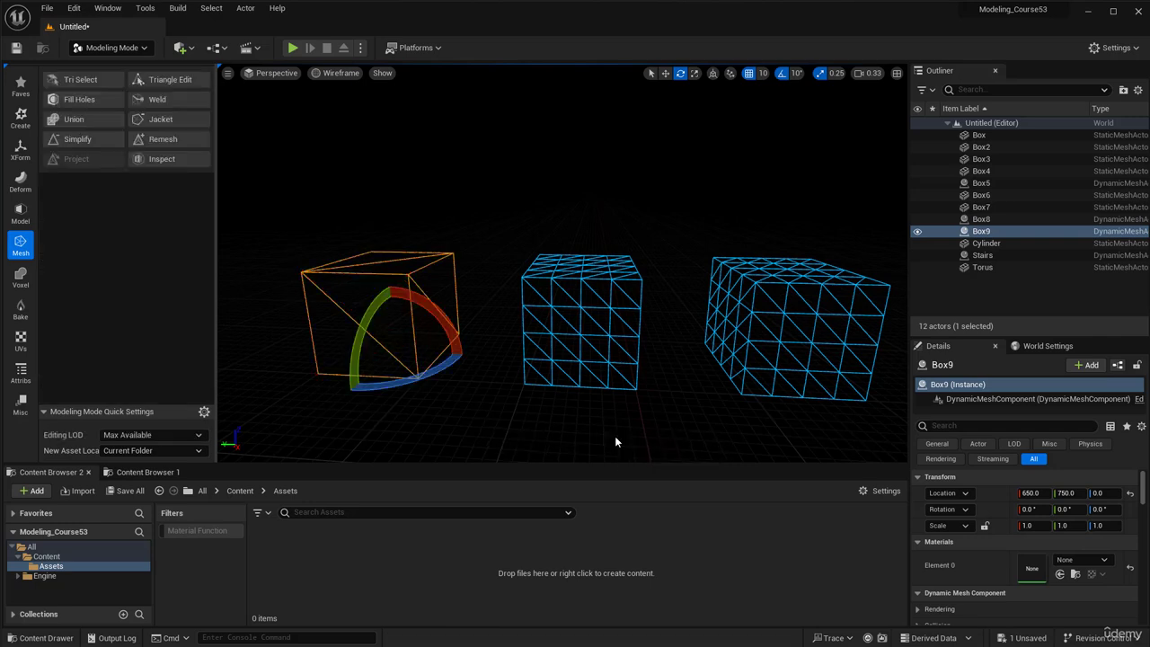
- Start a Triangle Edit on the subdivided middle box (Box8) and enable the vertex, edge and face selection filters
click(575, 287)
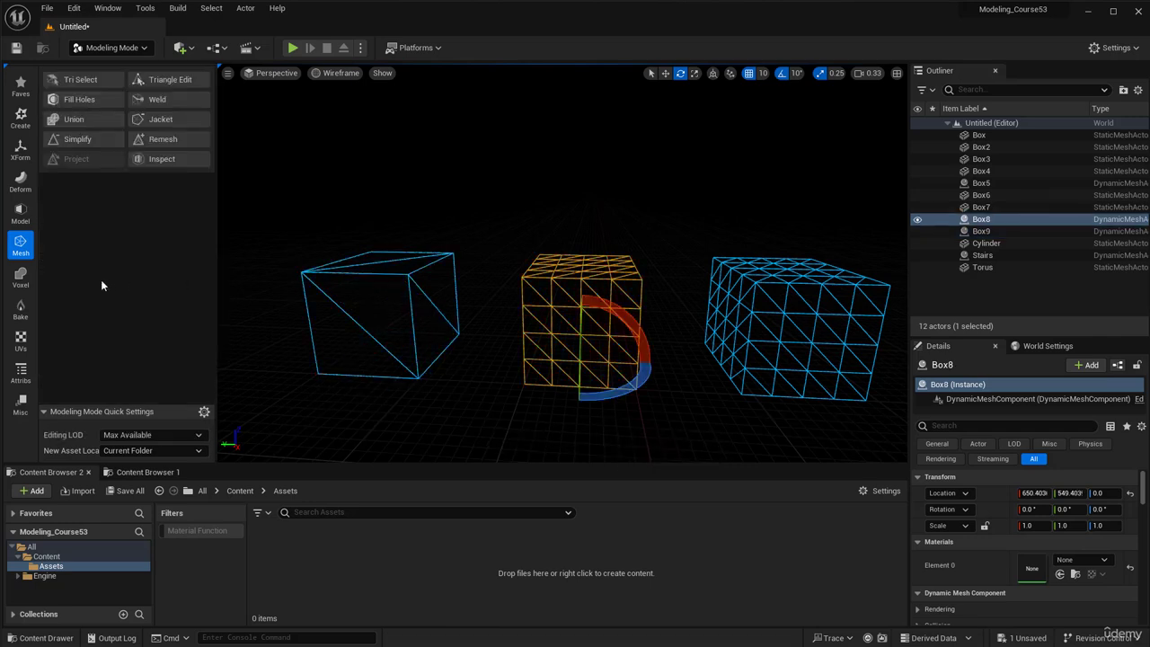
click(171, 85)
right_drag(680, 363, 680, 406)
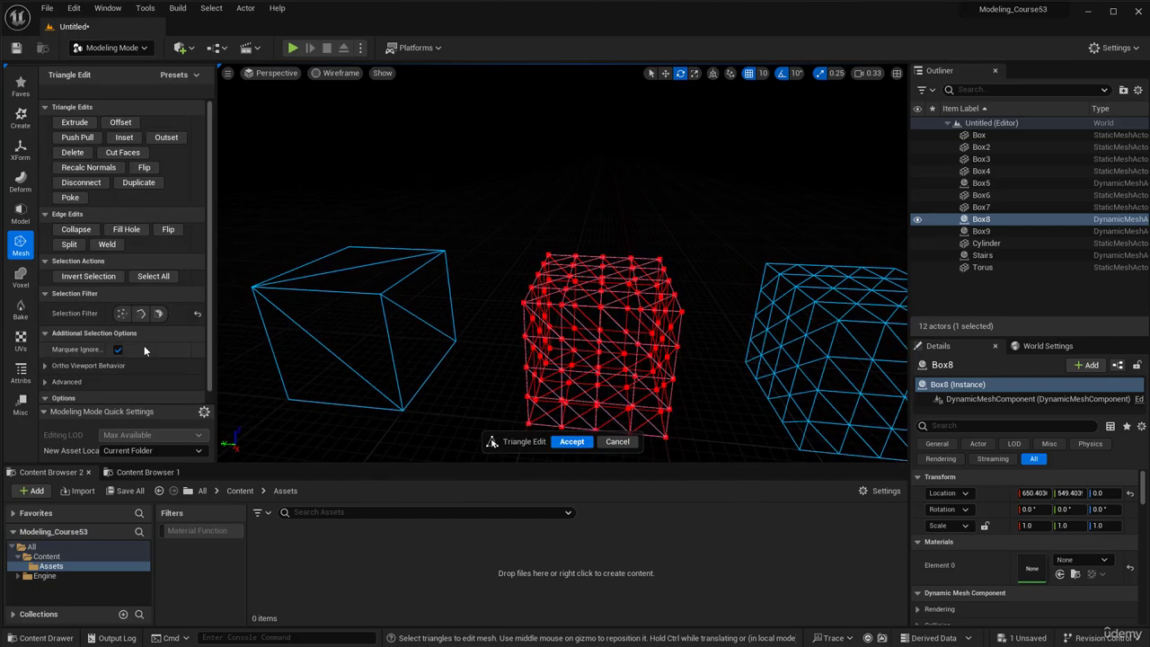
click(159, 313)
click(123, 314)
click(140, 313)
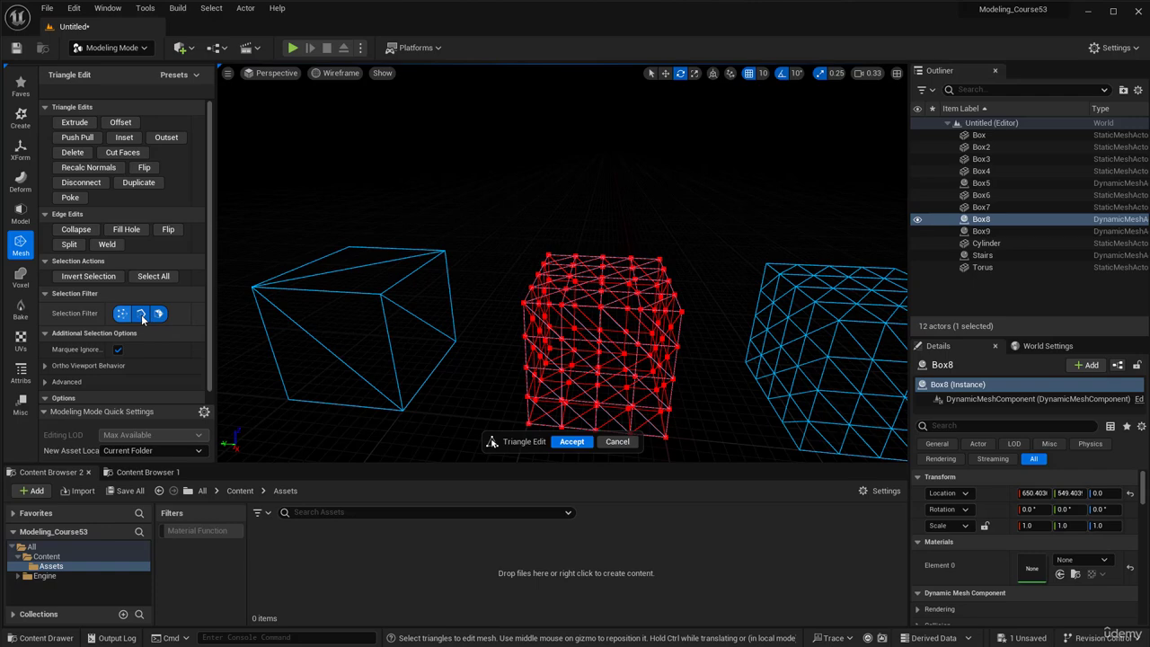
- Select individual triangles on the middle box's top face and cancel the Triangle Edit without changes
click(616, 298)
click(578, 280)
click(613, 261)
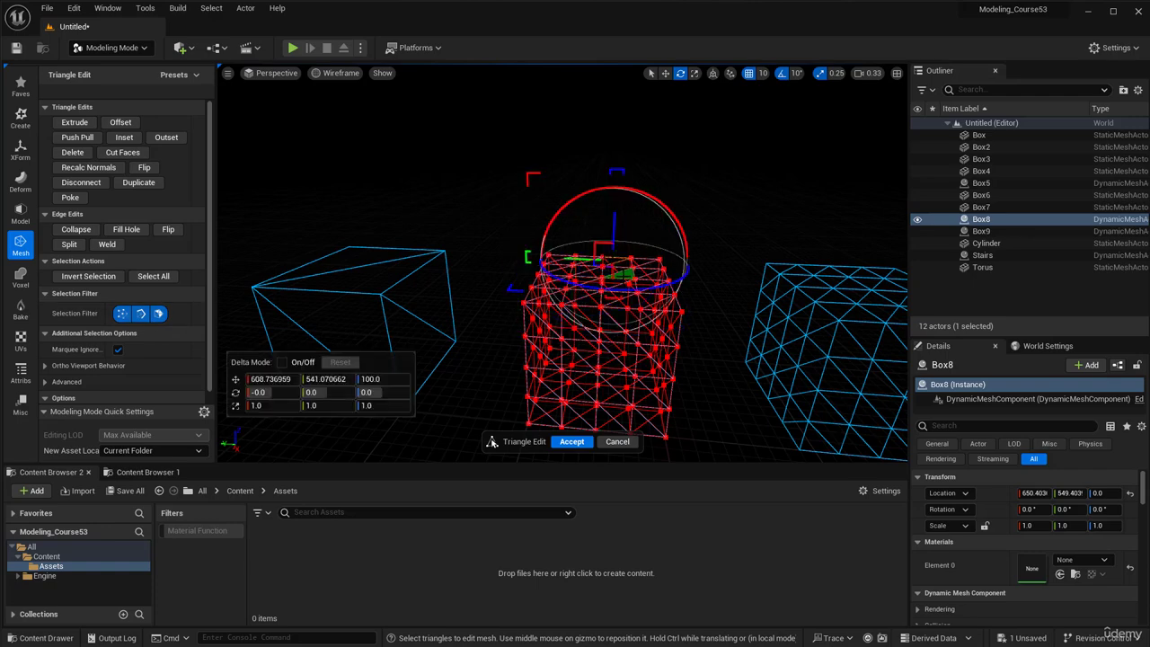
right_drag(607, 361, 593, 372)
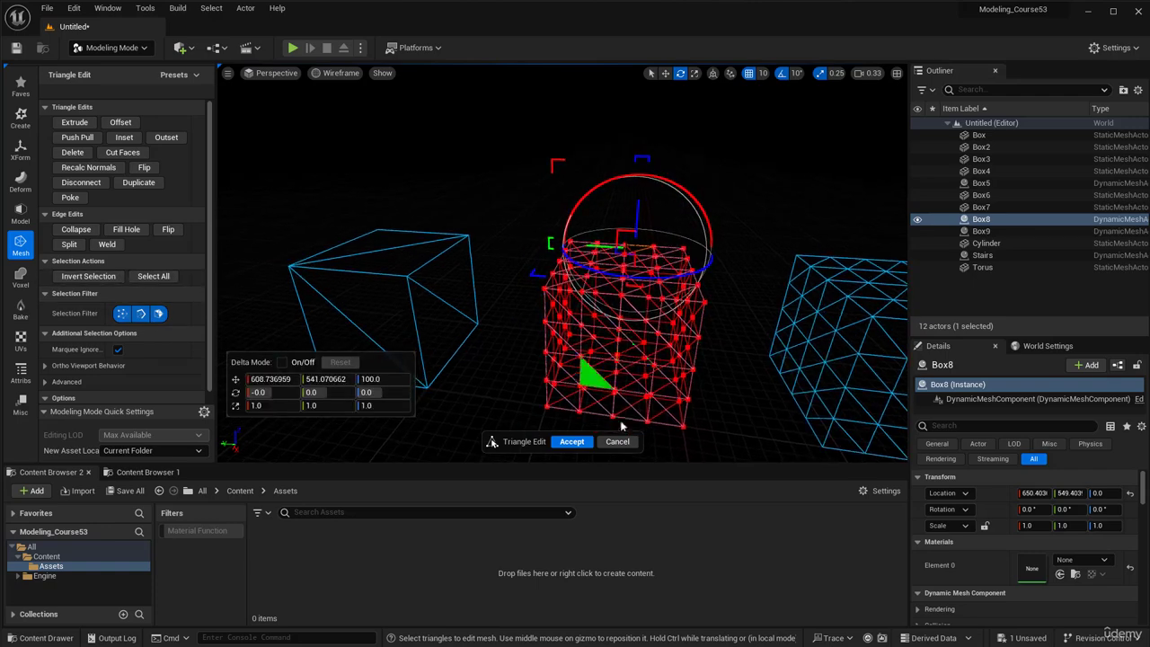
click(622, 444)
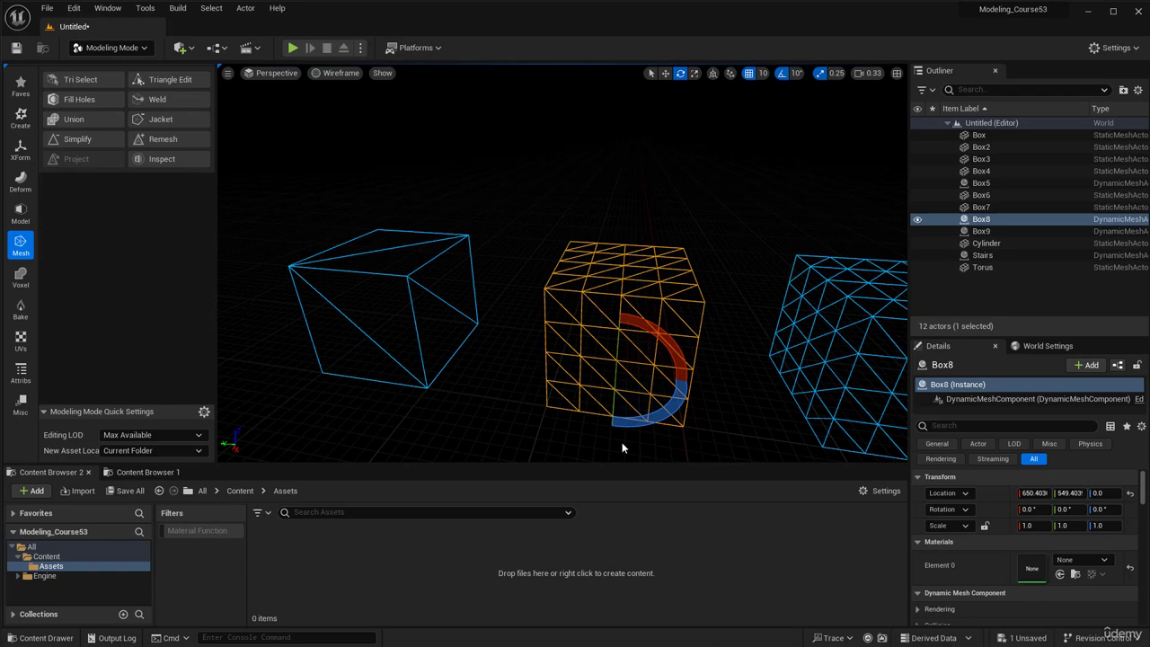
- Deselect the middle box, switch to the Model tools and select the unsubdivided box (Box9)
click(522, 398)
right_drag(523, 400, 539, 399)
click(20, 214)
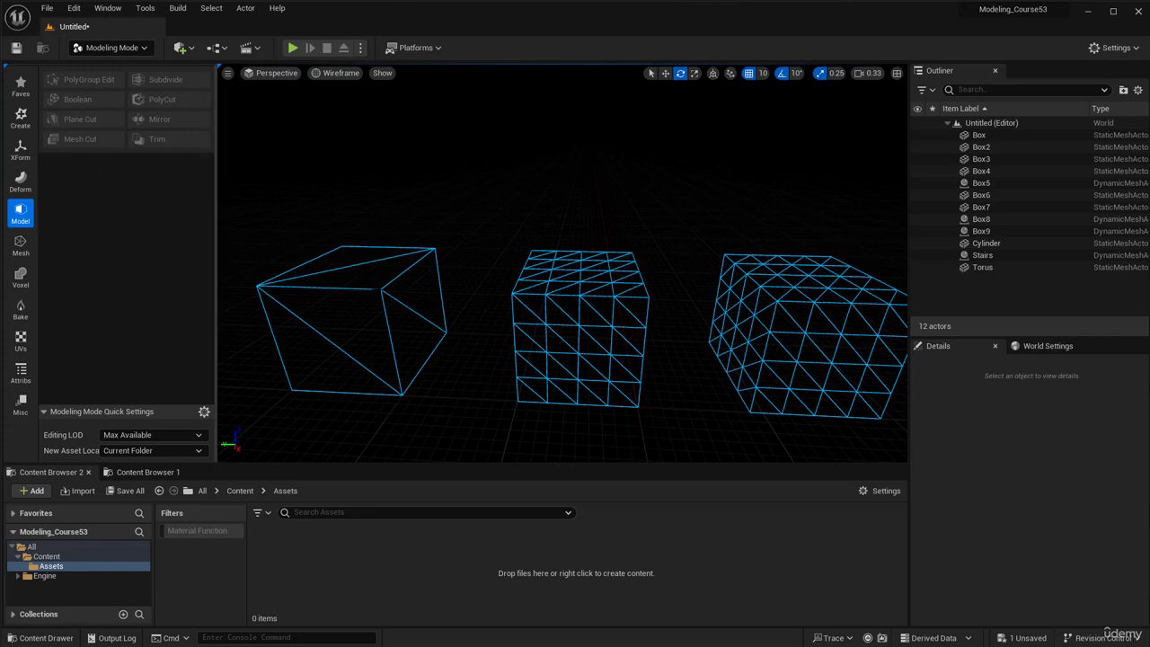
click(444, 333)
key(a)
right_drag(500, 334, 530, 335)
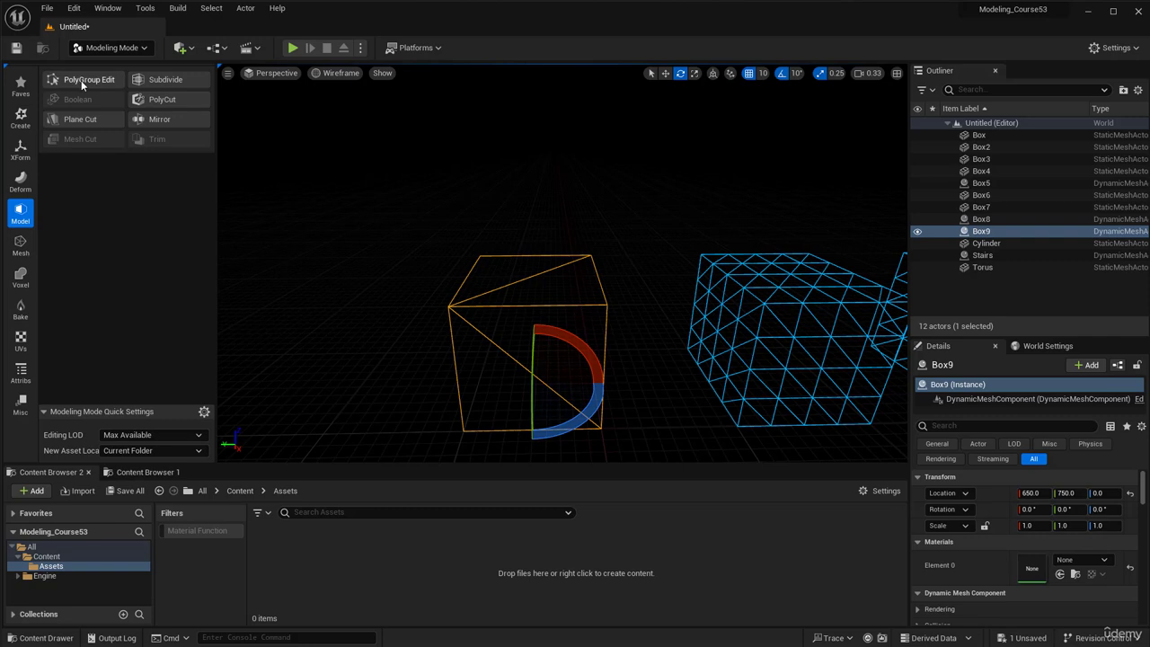
- Start a PolyGroup Edit on Box9 and raise its whole top face to a height of 130
click(81, 80)
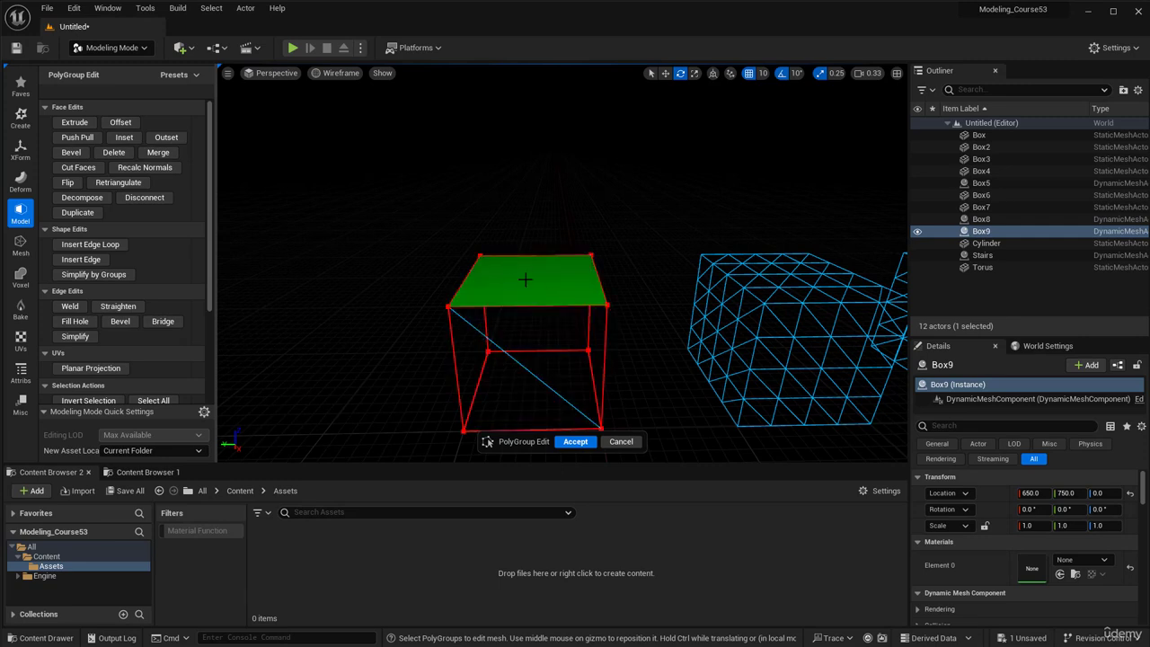
click(525, 279)
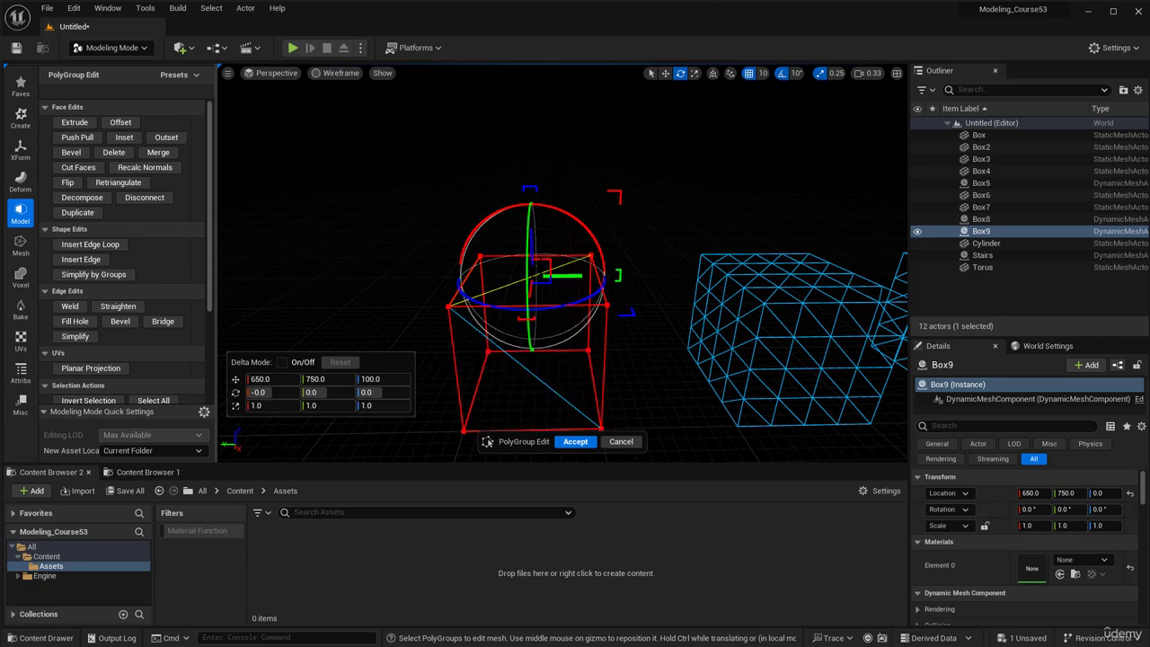
drag(531, 244, 530, 205)
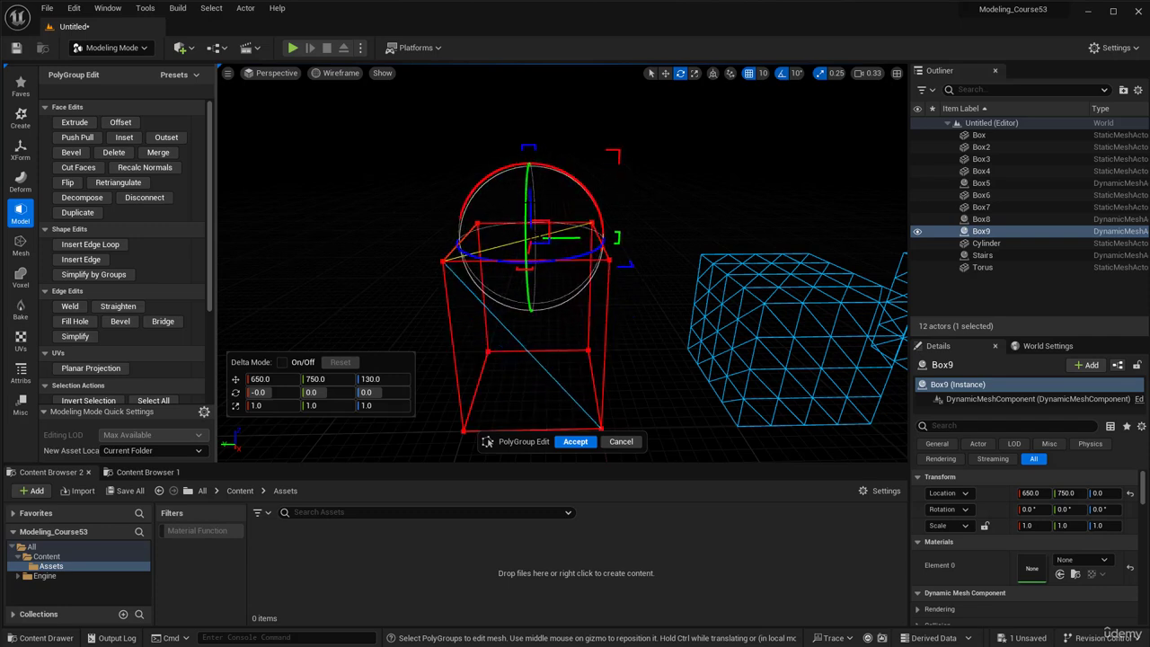
- Undo the raising of Box9's top face and select two of its side faces one after the other
key(ctrl+z)
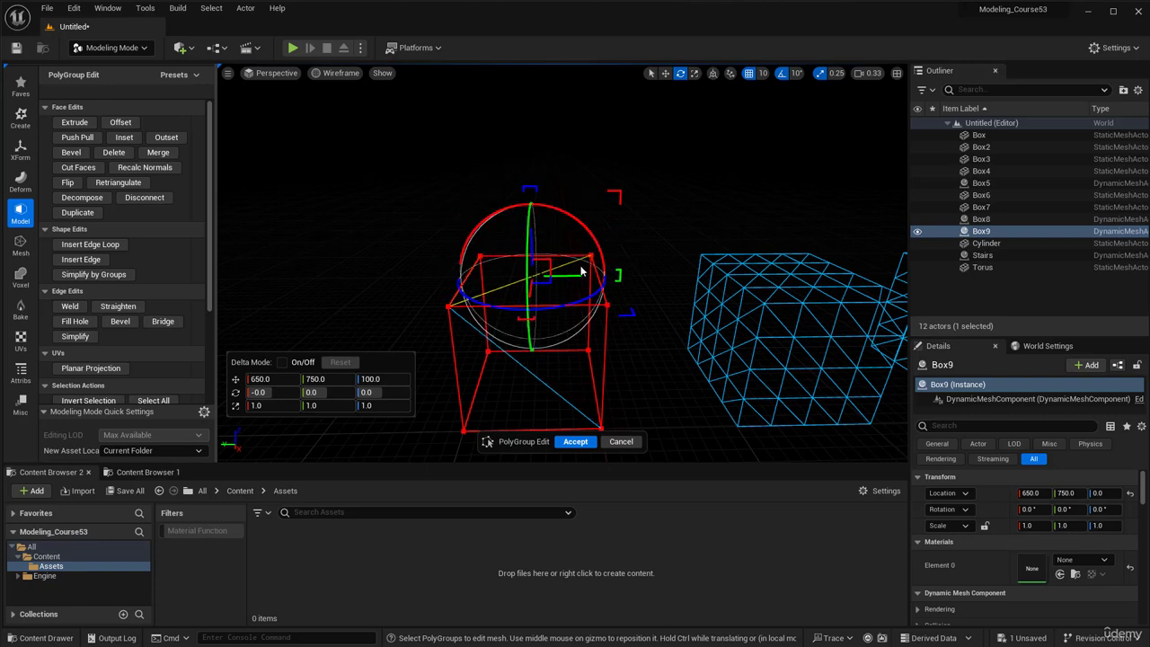
click(563, 370)
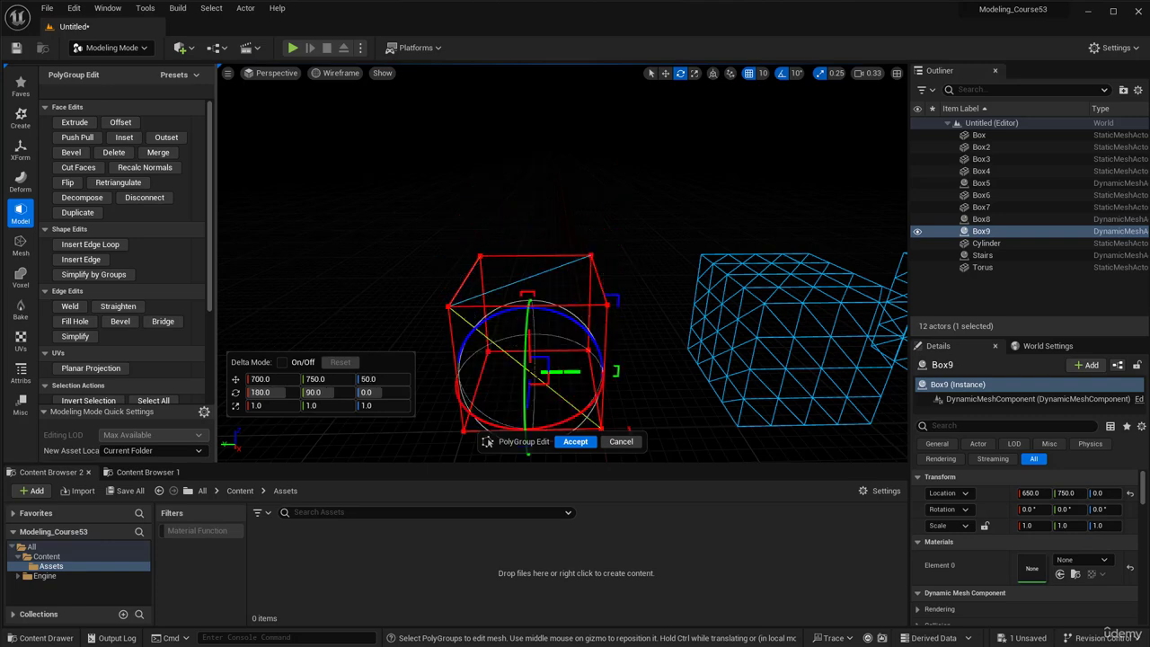
alt+drag(458, 370, 574, 364)
click(510, 292)
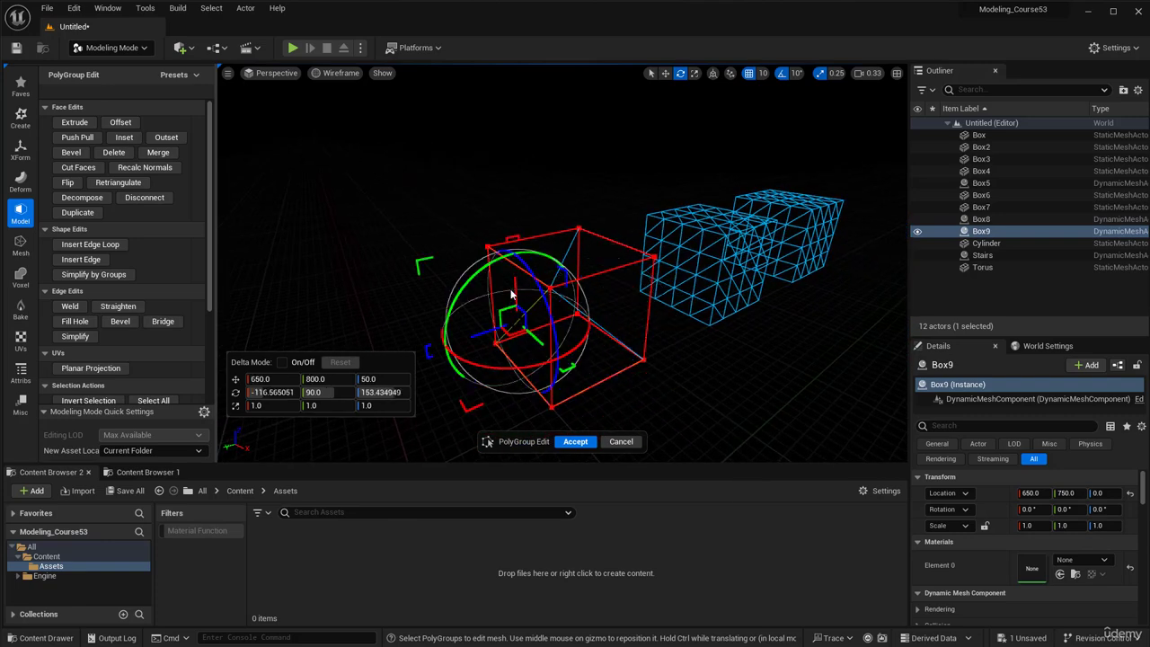
- Try moving the selected side face of Box9 upward, undo the move and cancel the PolyGroup Edit
drag(516, 291, 514, 226)
key(ctrl+z)
alt+drag(620, 244, 521, 247)
click(617, 444)
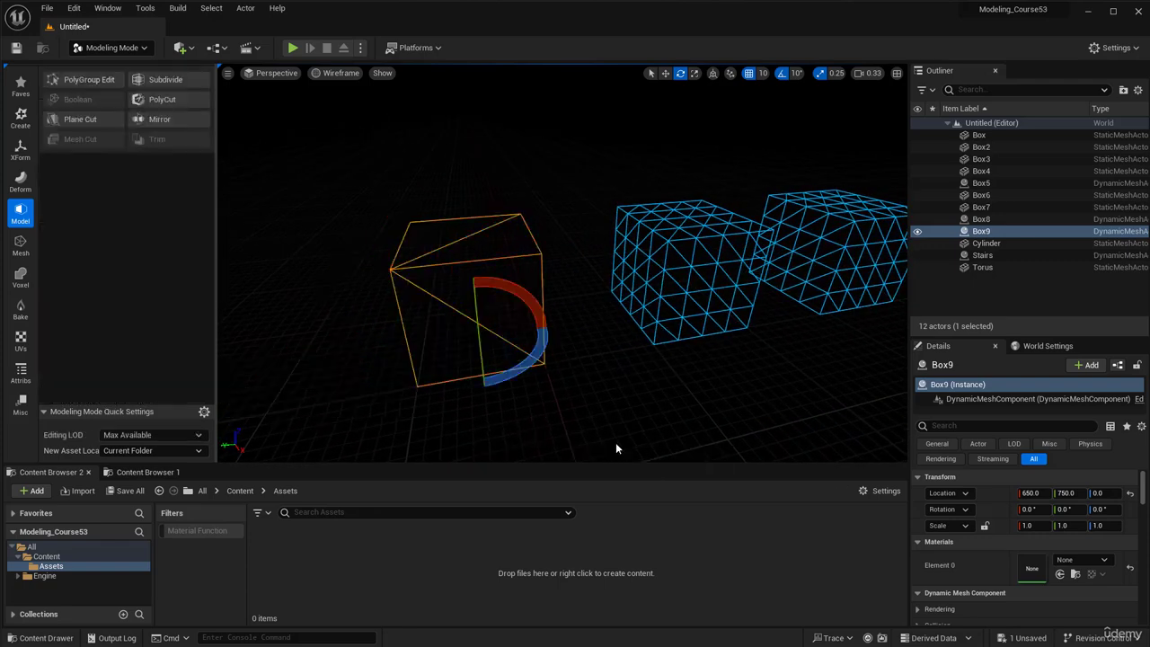
- Start a PolyGroup Edit on the subdivided middle box (Box8), select its whole top face and clear the selection
mouse_move(617, 444)
right_down()
mouse_move(597, 441)
mouse_move(633, 440)
right_up()
click(670, 285)
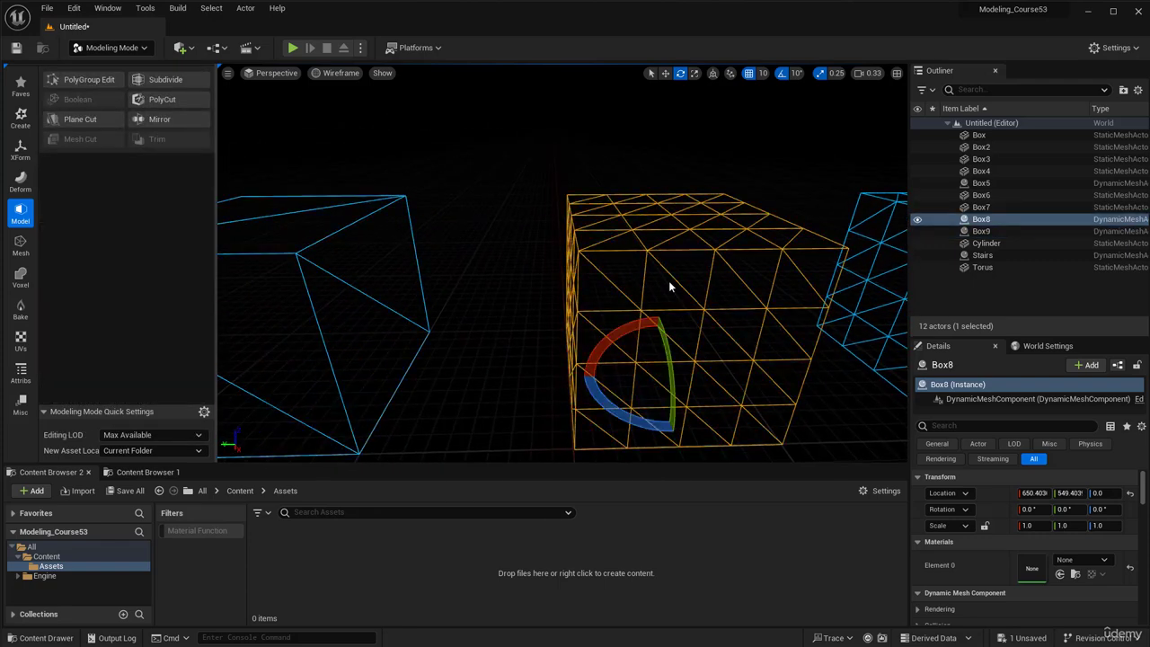
key(f)
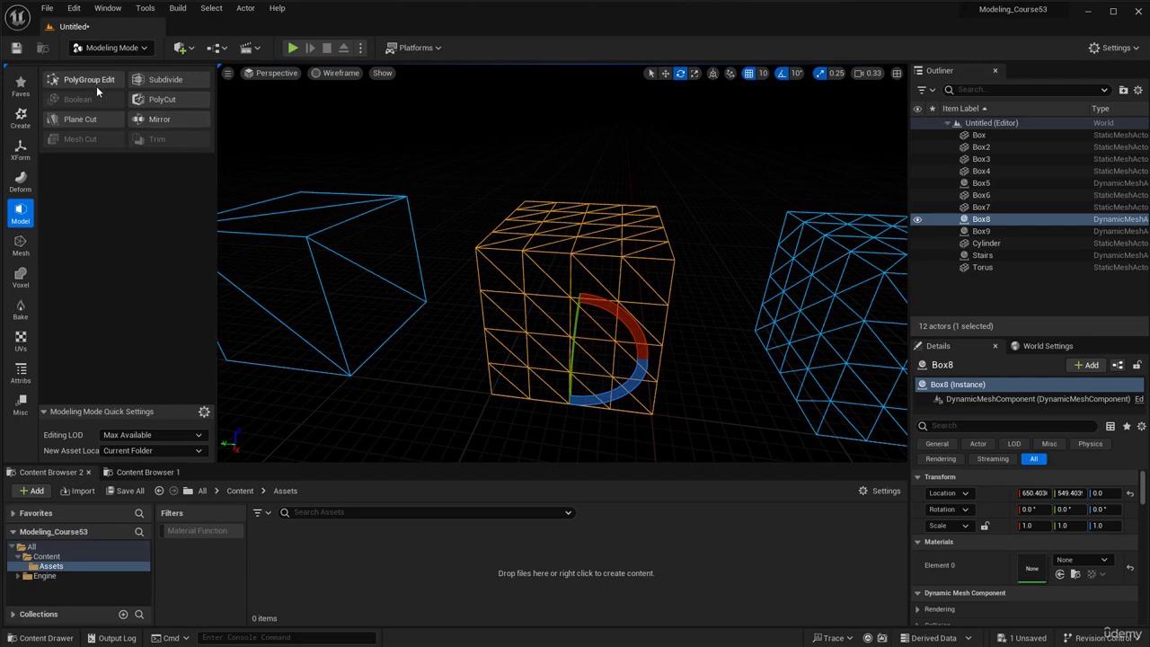
click(90, 80)
right_drag(362, 368, 413, 390)
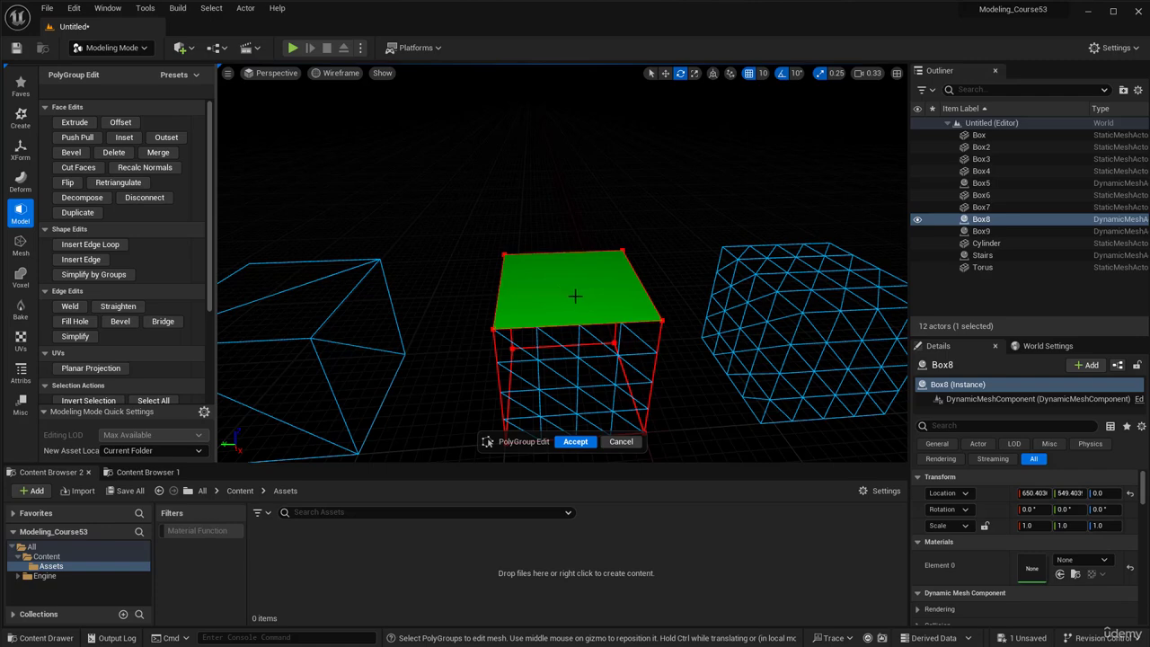
click(554, 299)
click(462, 321)
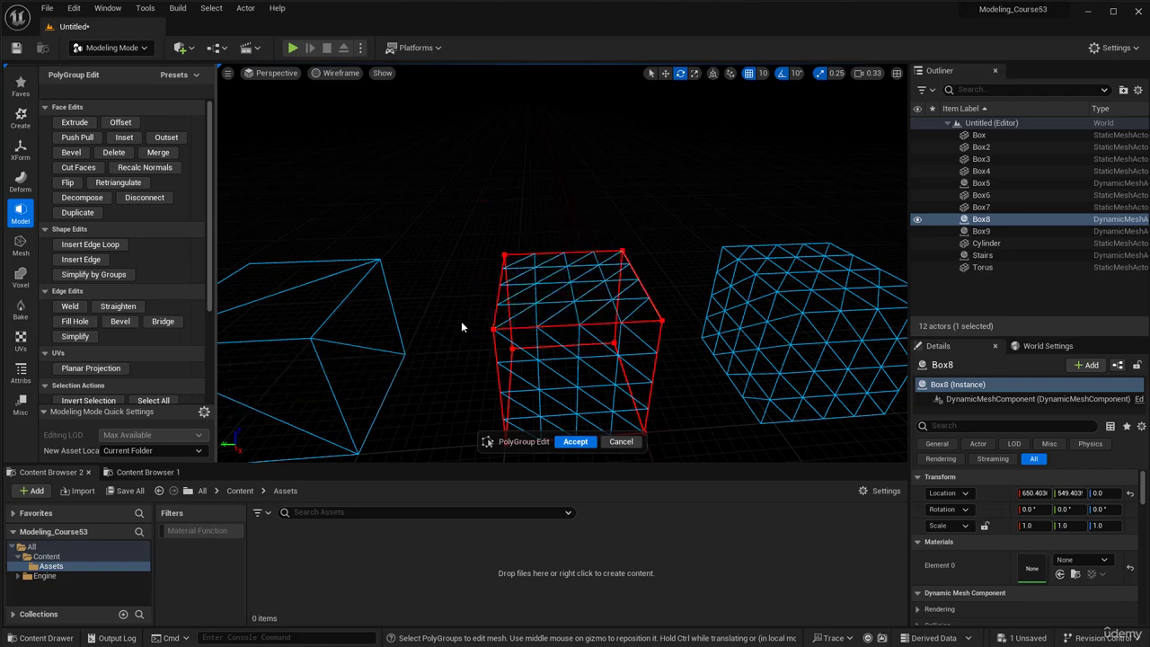
- Select Box8's whole front side face as one PolyGroup and cancel the PolyGroup Edit without changes
right_drag(548, 378, 551, 404)
right_drag(516, 360, 638, 294)
key(w)
click(626, 350)
key(w)
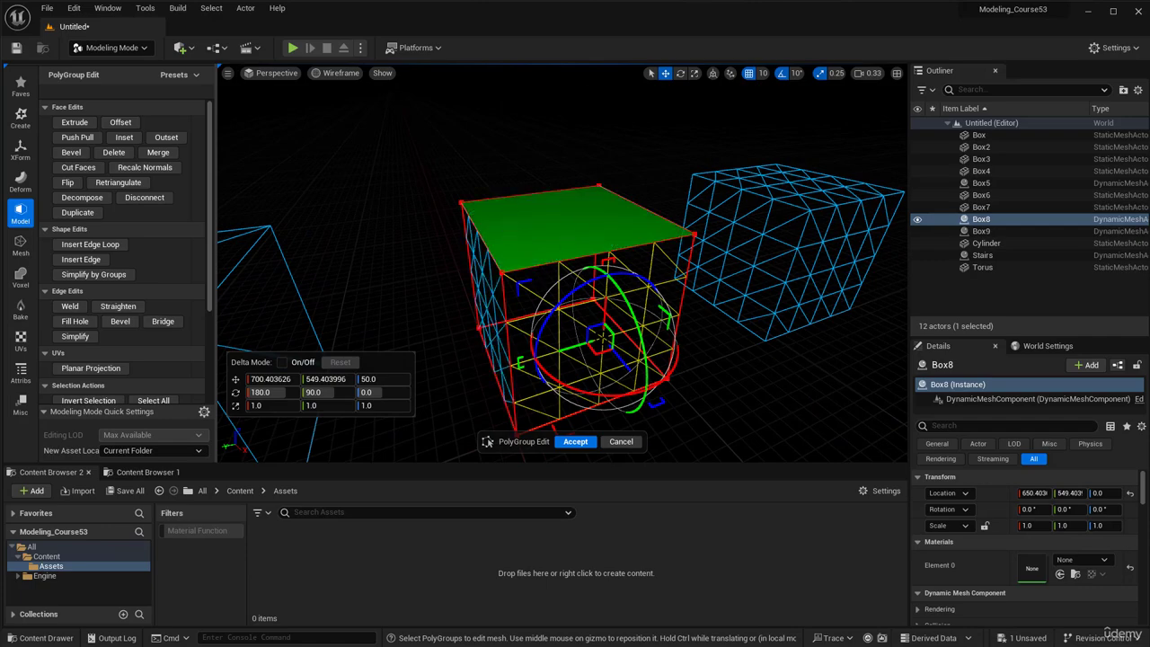
key(d)
right_drag(579, 225, 463, 221)
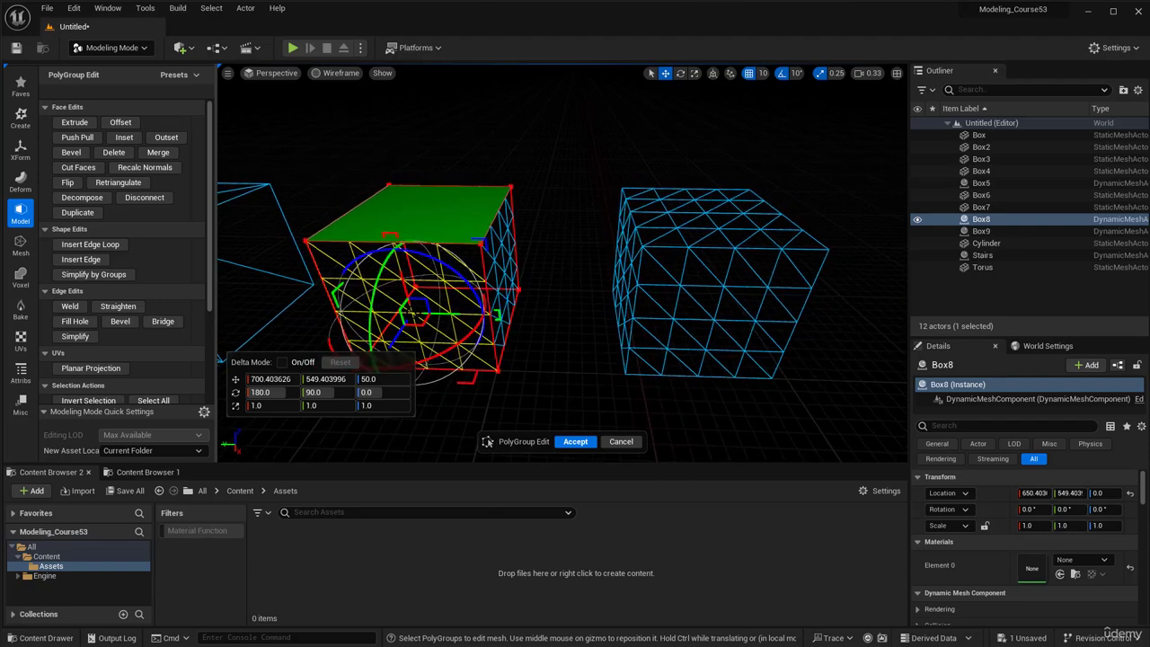
key(Escape)
key(Escape)
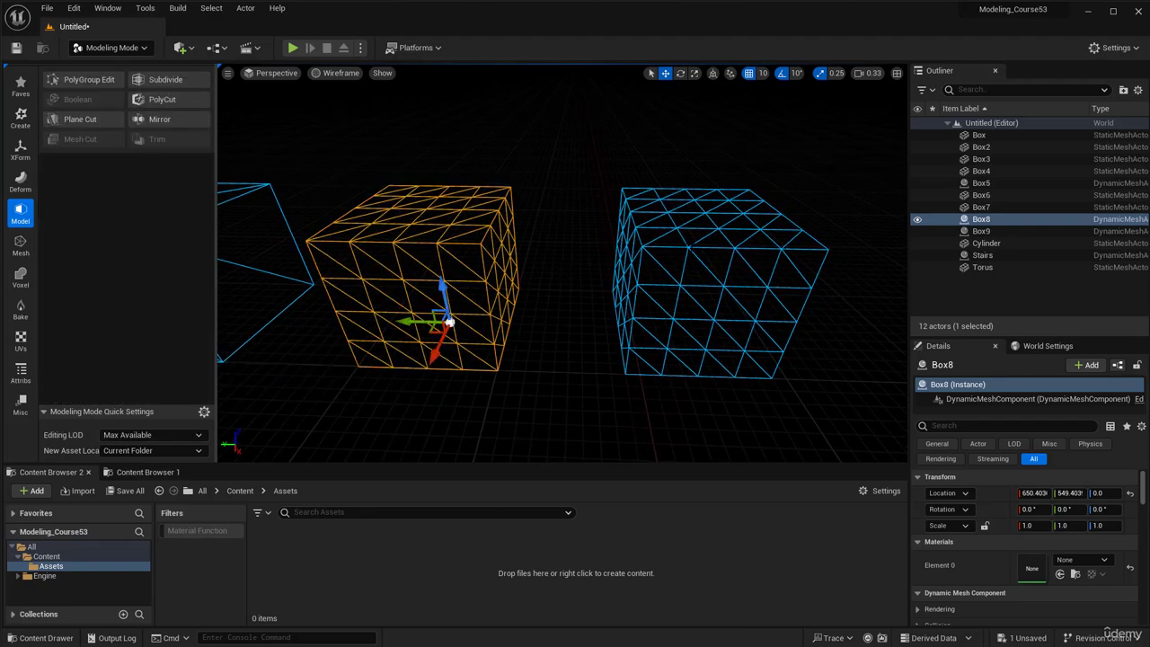
- Start a PolyGroup Edit on Box5 and select the smaller PolyGroup on its top face
click(692, 270)
key(f)
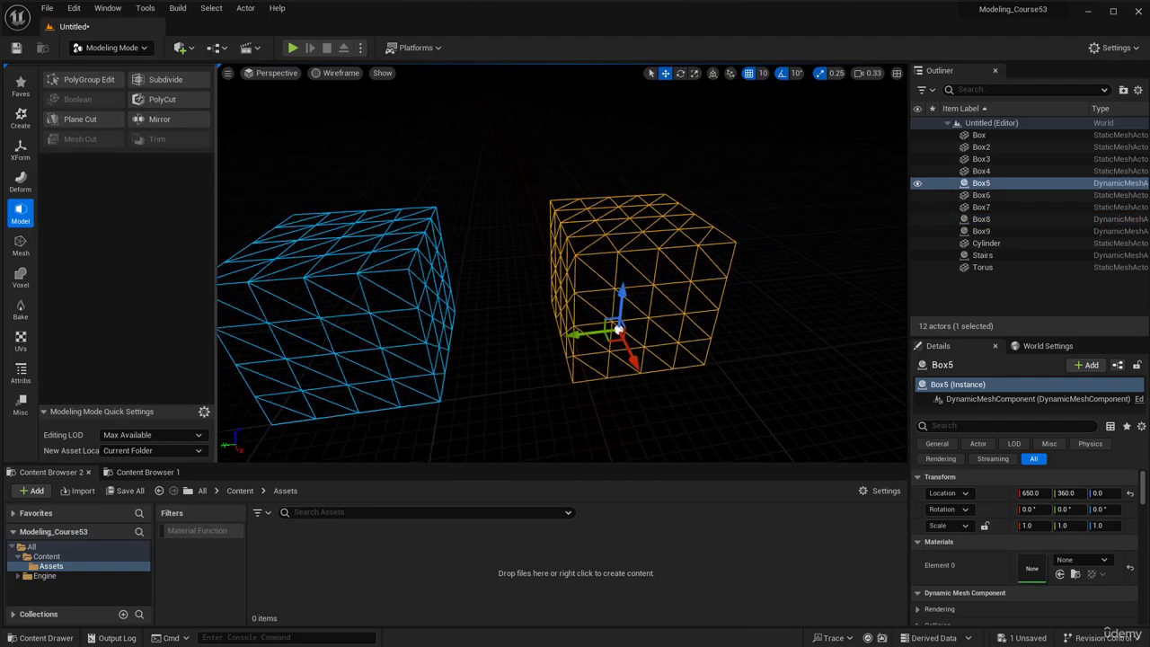
click(83, 80)
key(a)
right_drag(489, 268, 553, 283)
key(e)
click(557, 264)
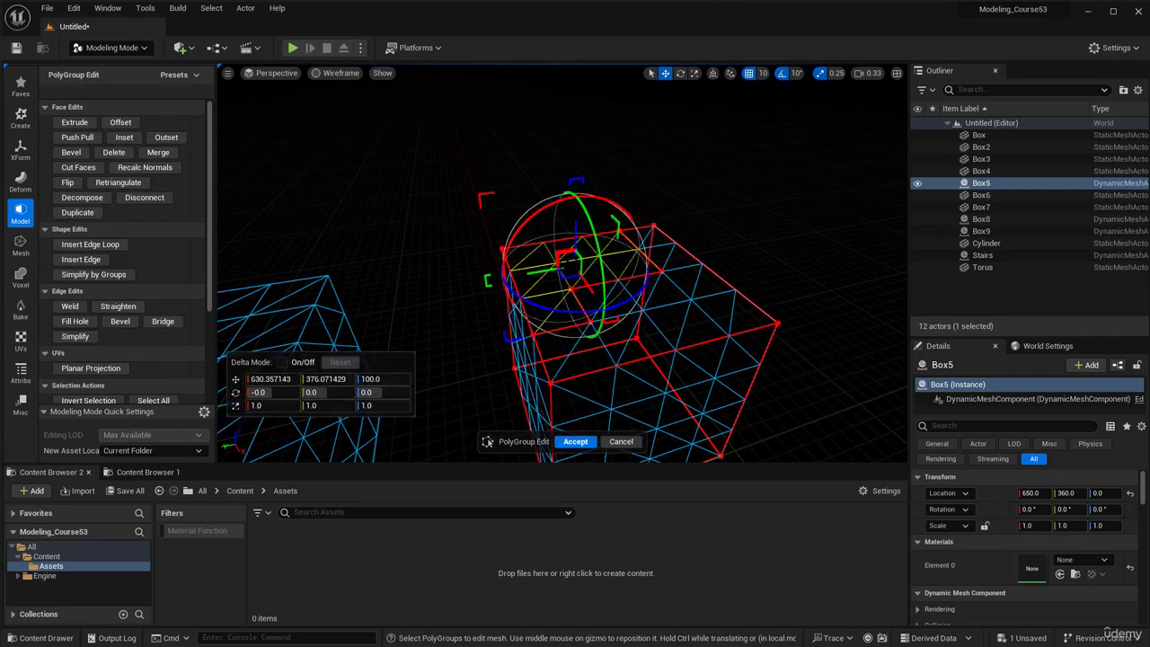
- Compare the separate PolyGroups on Box5's top face by selecting them, cancel the PolyGroup Edit and deselect the box
click(650, 304)
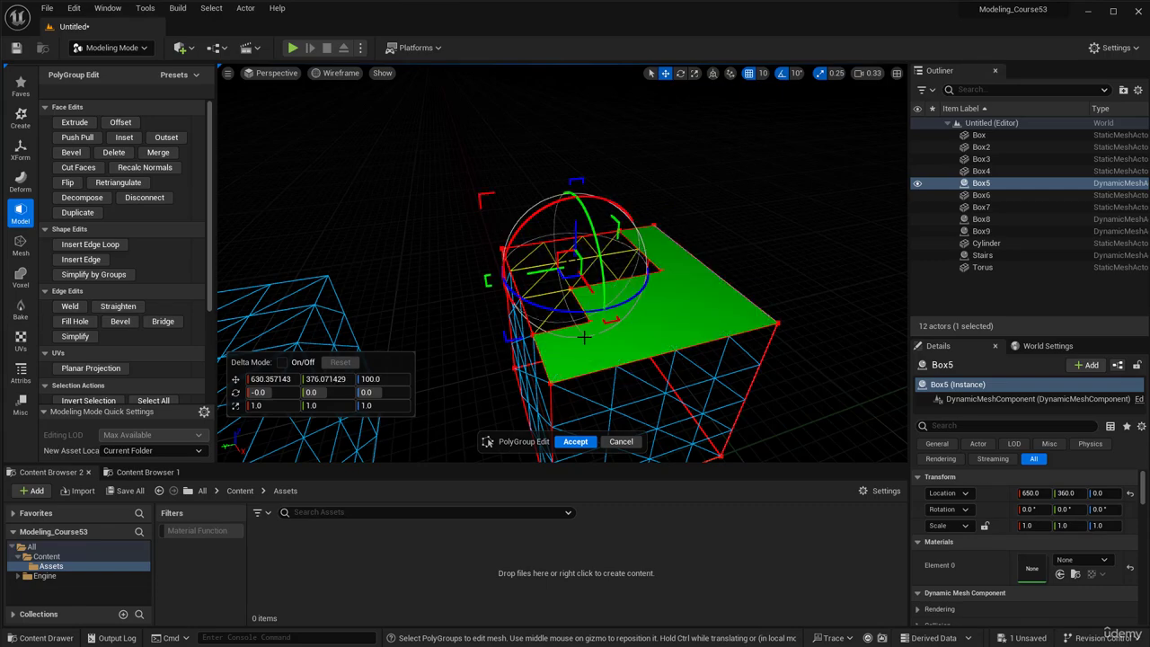
click(558, 292)
right_drag(465, 306, 327, 285)
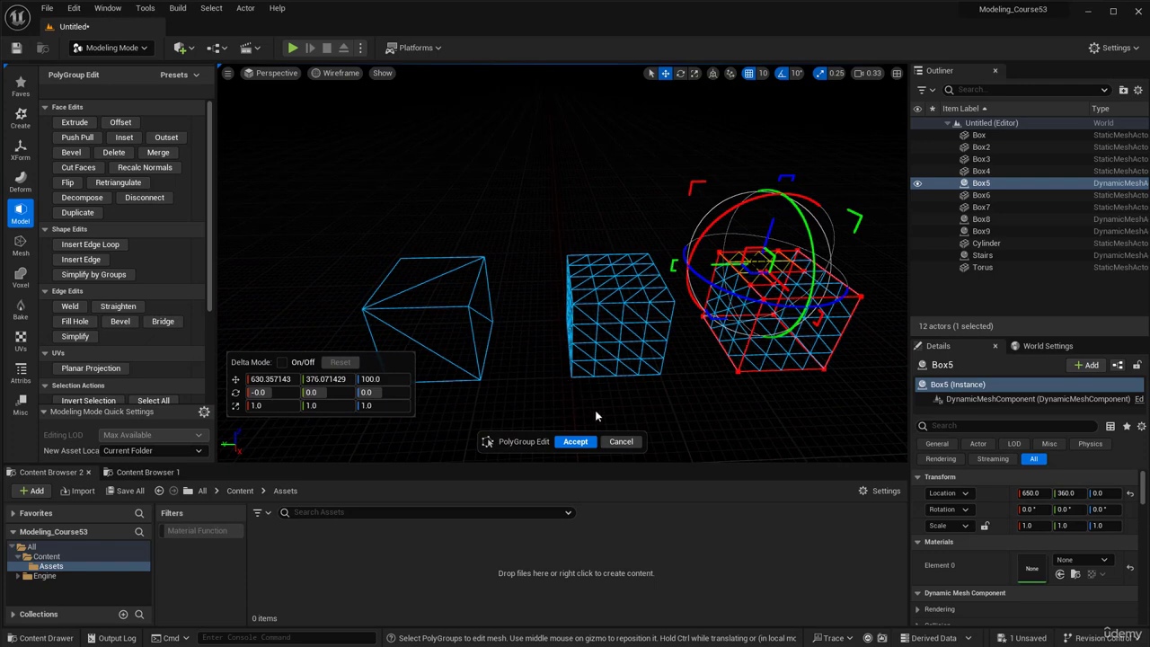
right_drag(610, 386, 639, 391)
click(620, 441)
click(433, 245)
mouse_move(398, 203)
right_down()
mouse_move(575, 203)
mouse_move(398, 204)
right_up()
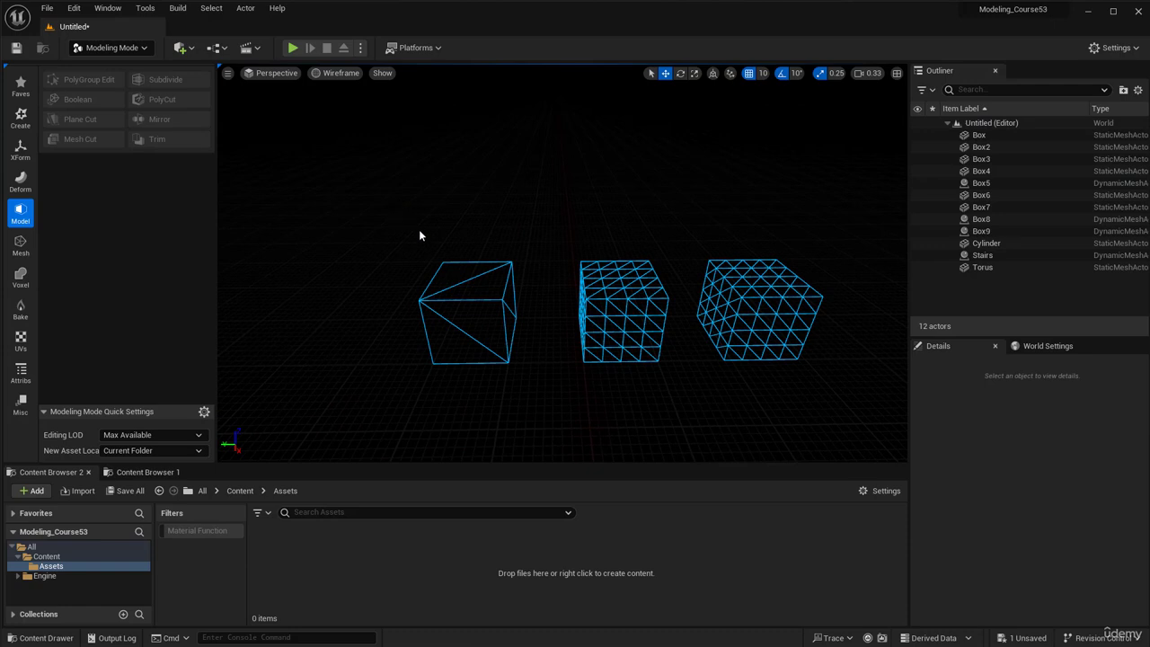
- Select the three demonstration boxes (Box5, Box8 and Box9) together and delete them
click(460, 310)
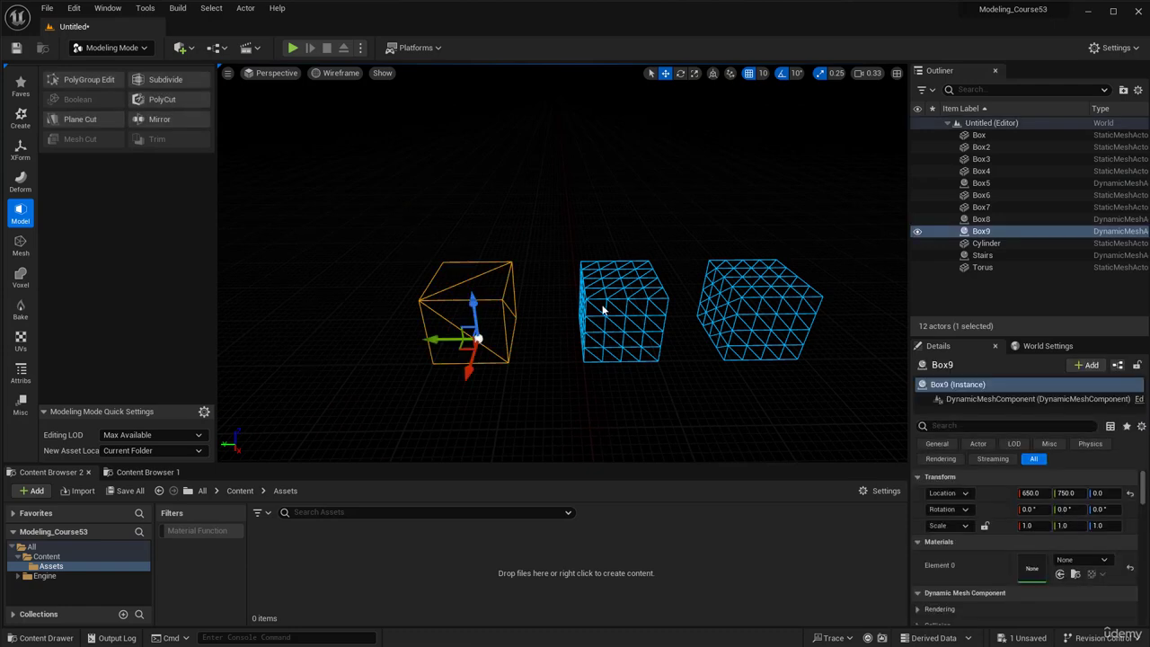
click(682, 310)
click(741, 334)
ctrl+click(666, 297)
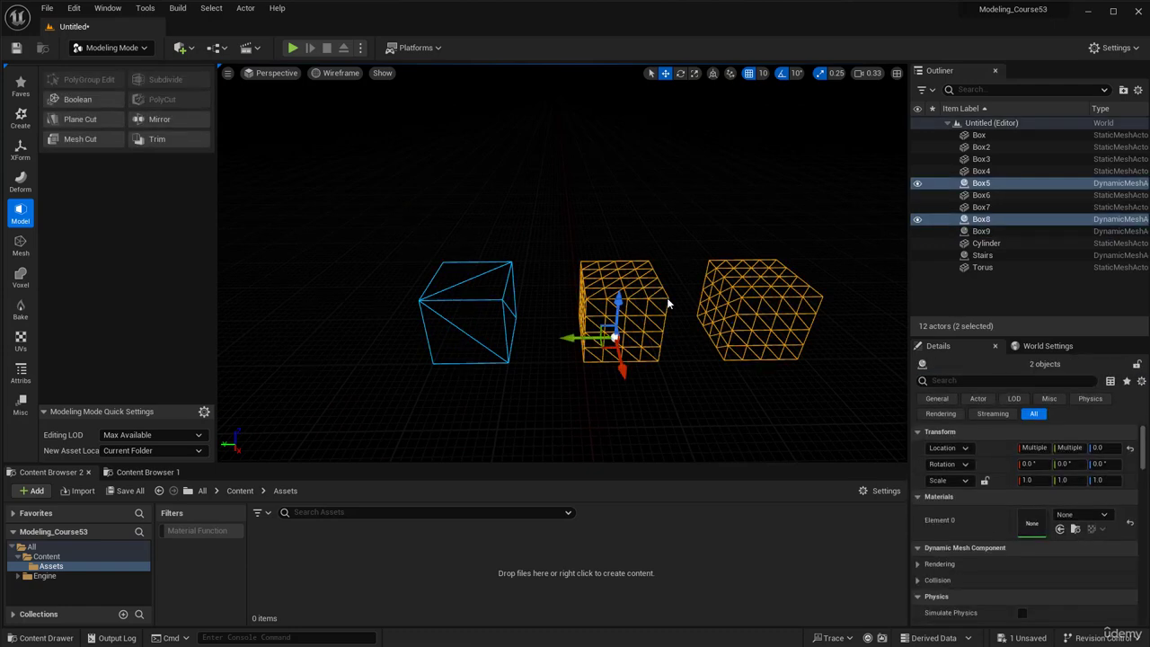
ctrl+click(500, 306)
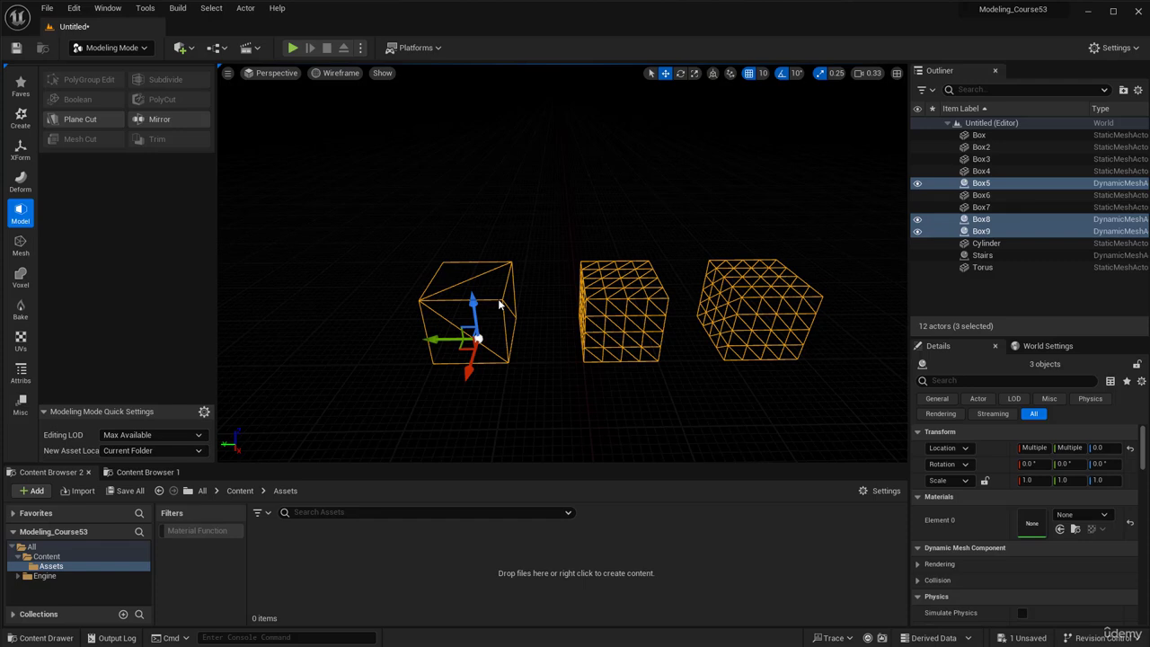
key(Delete)
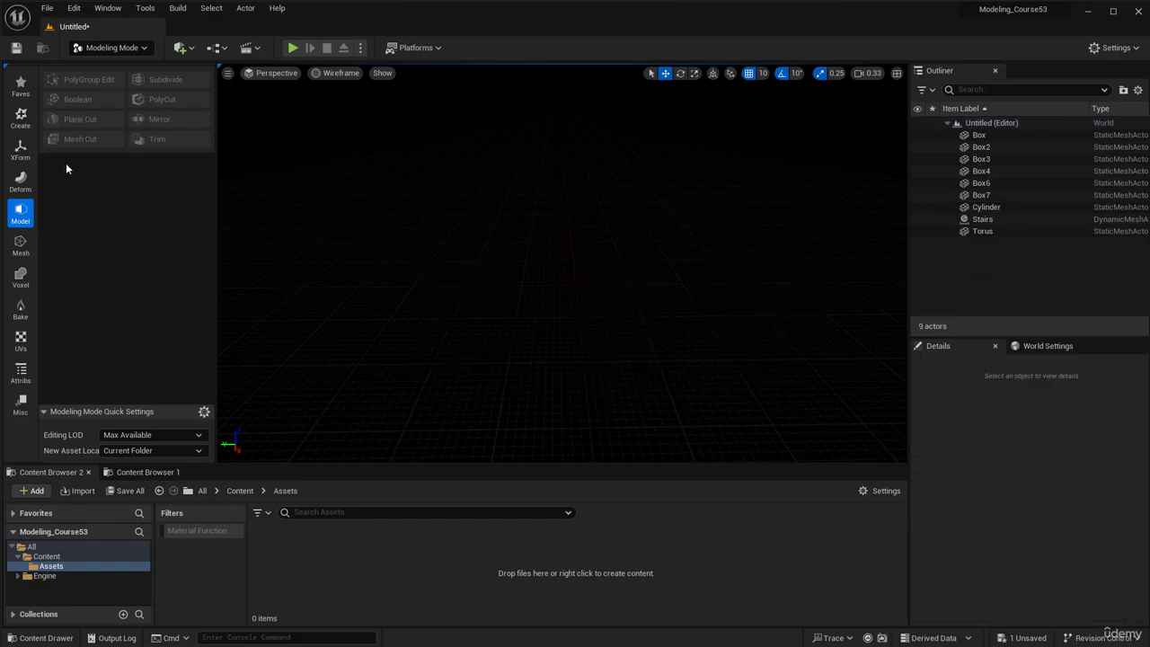
- Start a new 100 × 100 × 100 Dynamic Mesh box and place it at 650, 750, 0
click(20, 117)
click(77, 79)
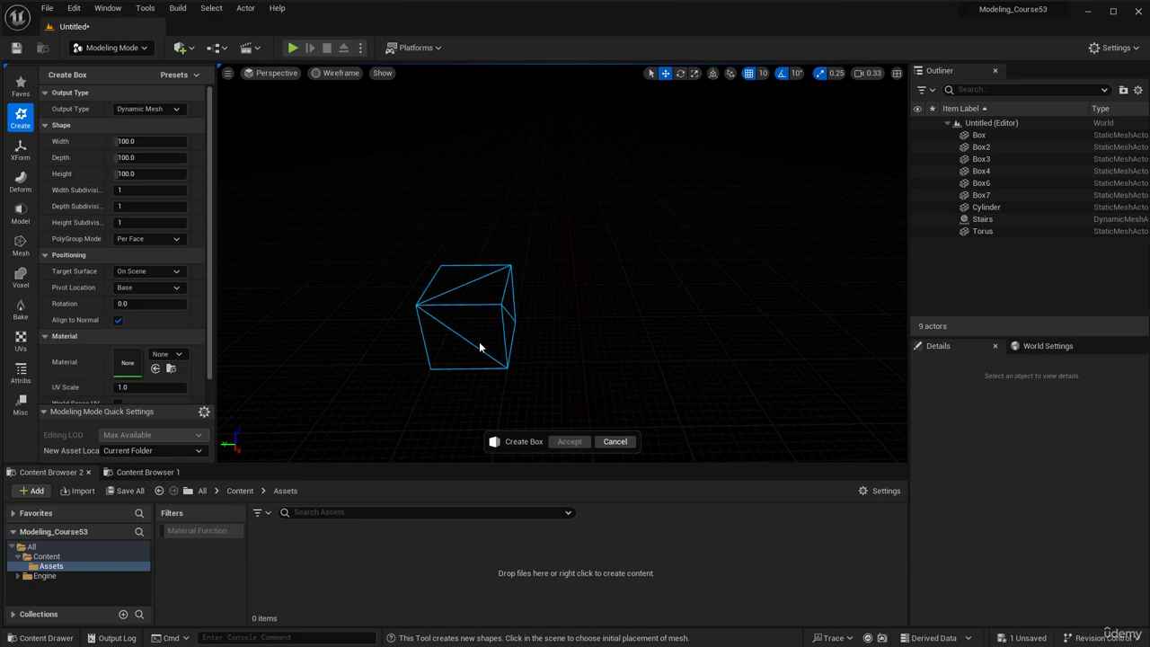
click(478, 340)
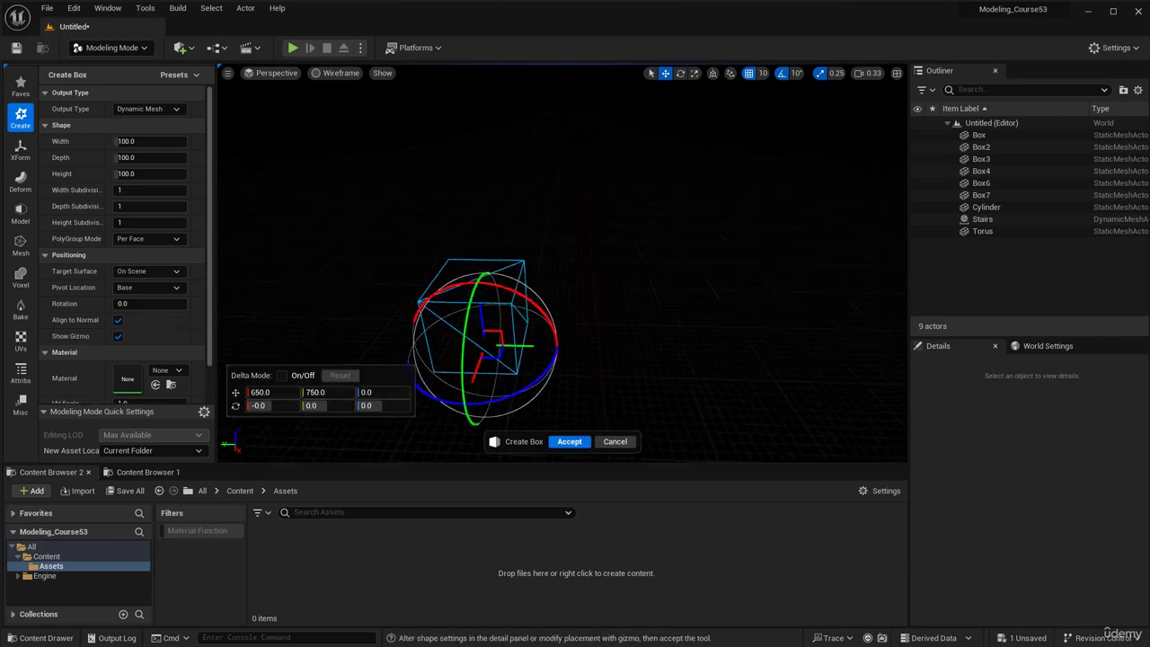
key(w)
right_drag(618, 324, 603, 290)
key(s)
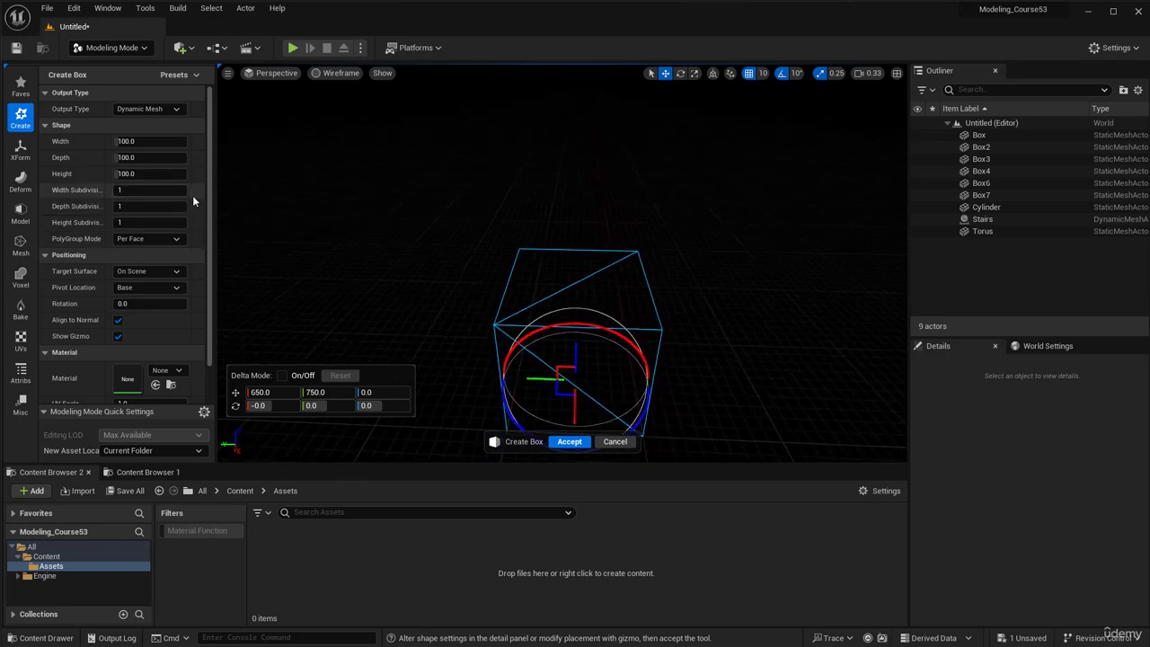
- Set the box's width, depth and height subdivisions to 2 each and accept the box
drag(213, 195, 313, 195)
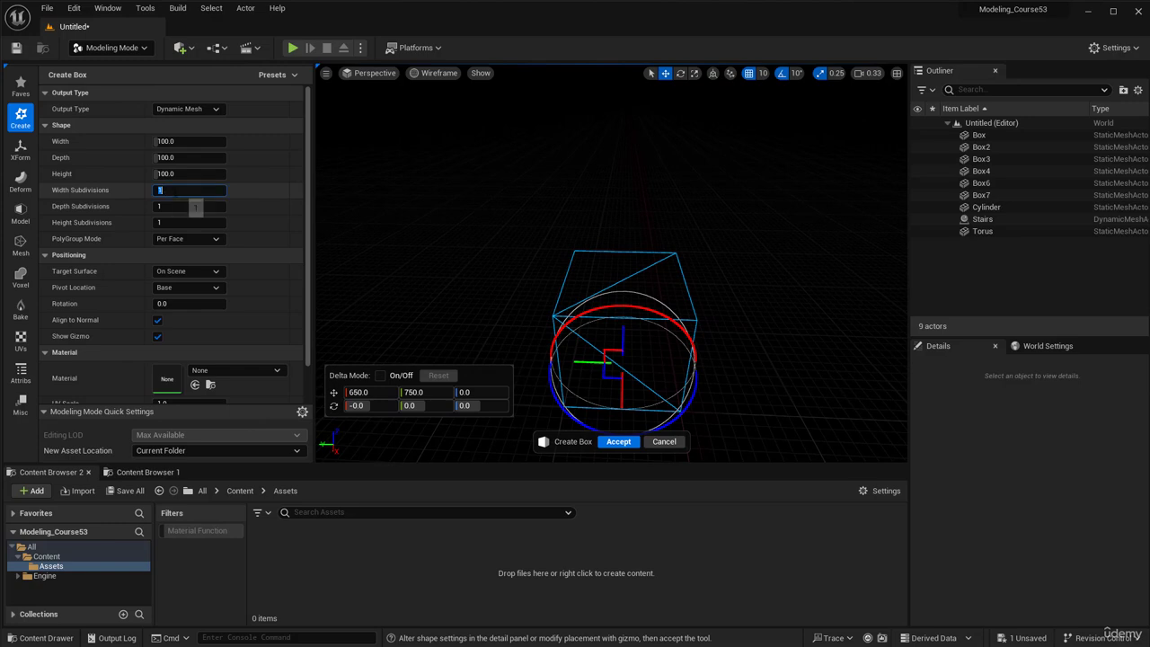
text(2)
key(Return)
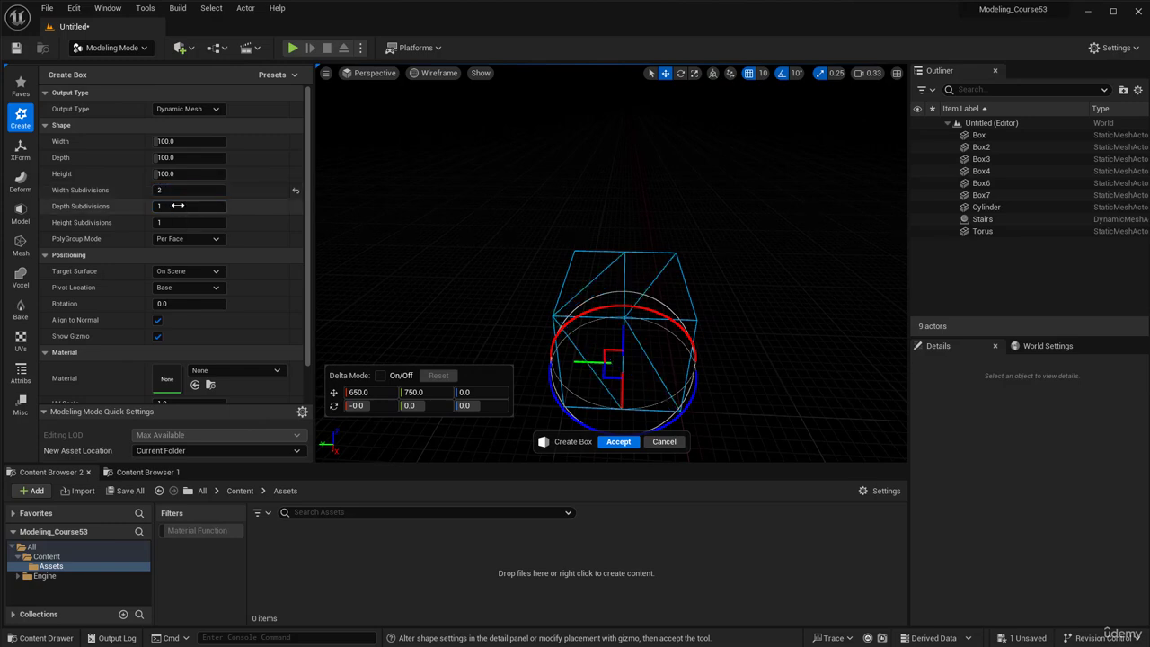
click(177, 222)
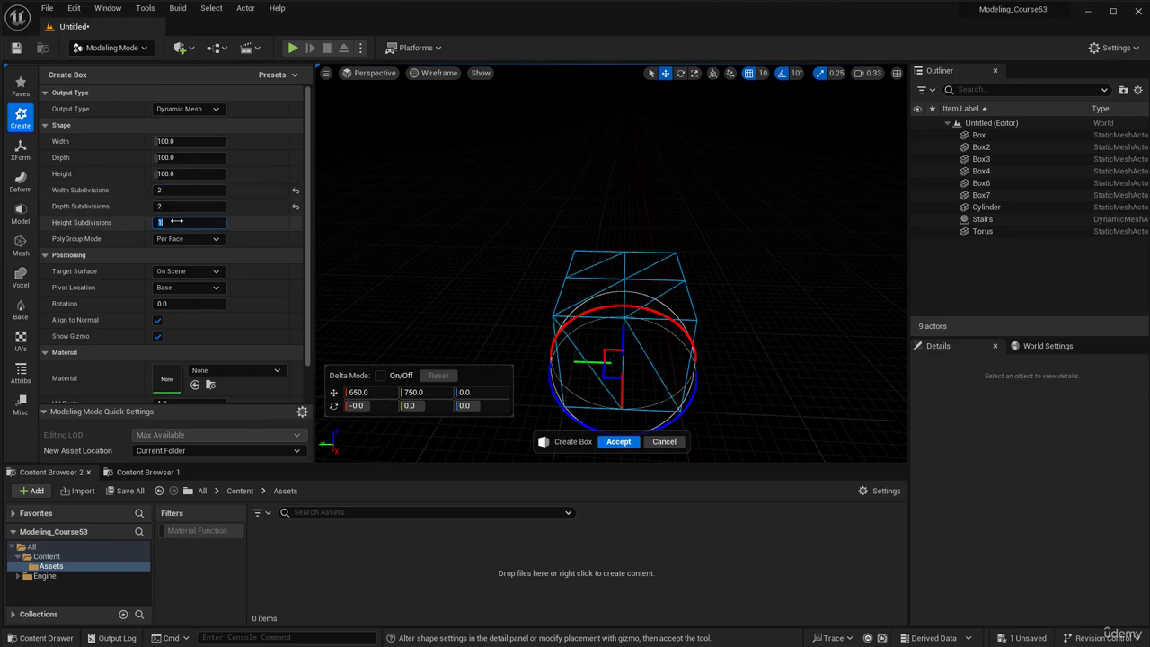
key(Return)
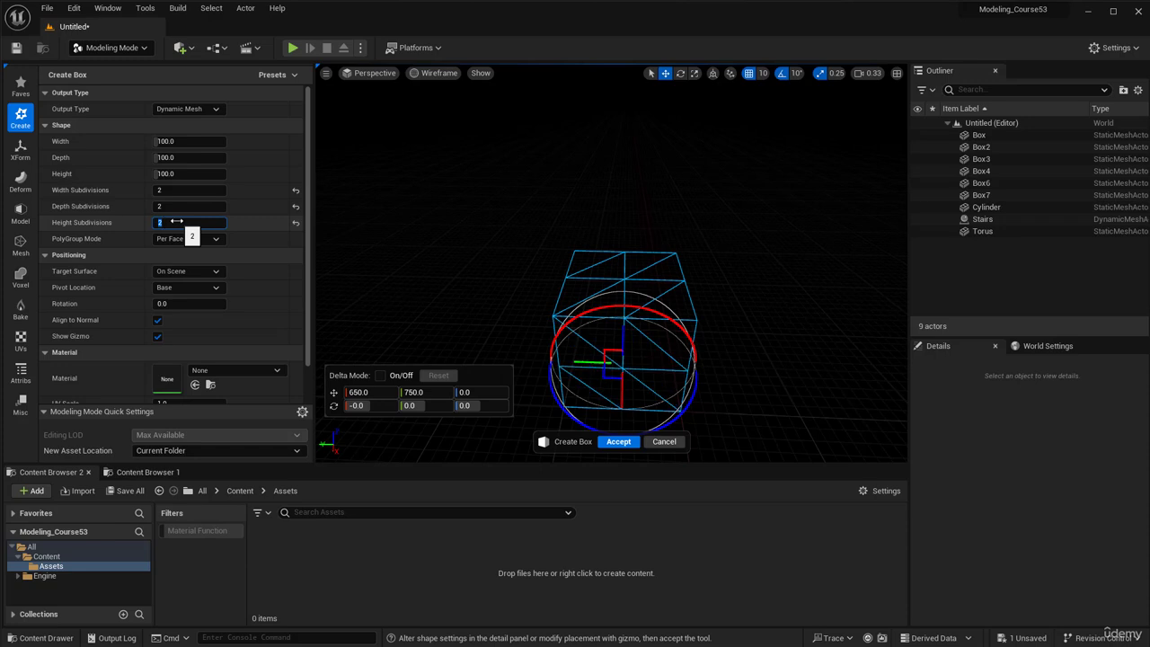
right_drag(421, 280, 512, 286)
right_drag(589, 375, 588, 378)
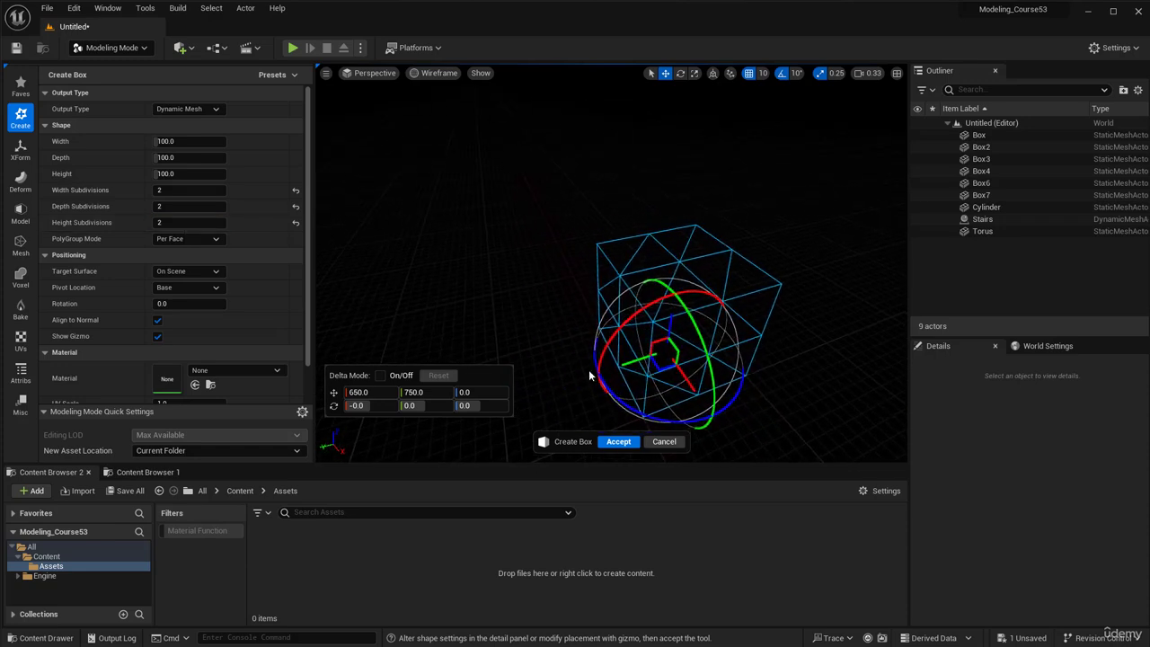
click(618, 441)
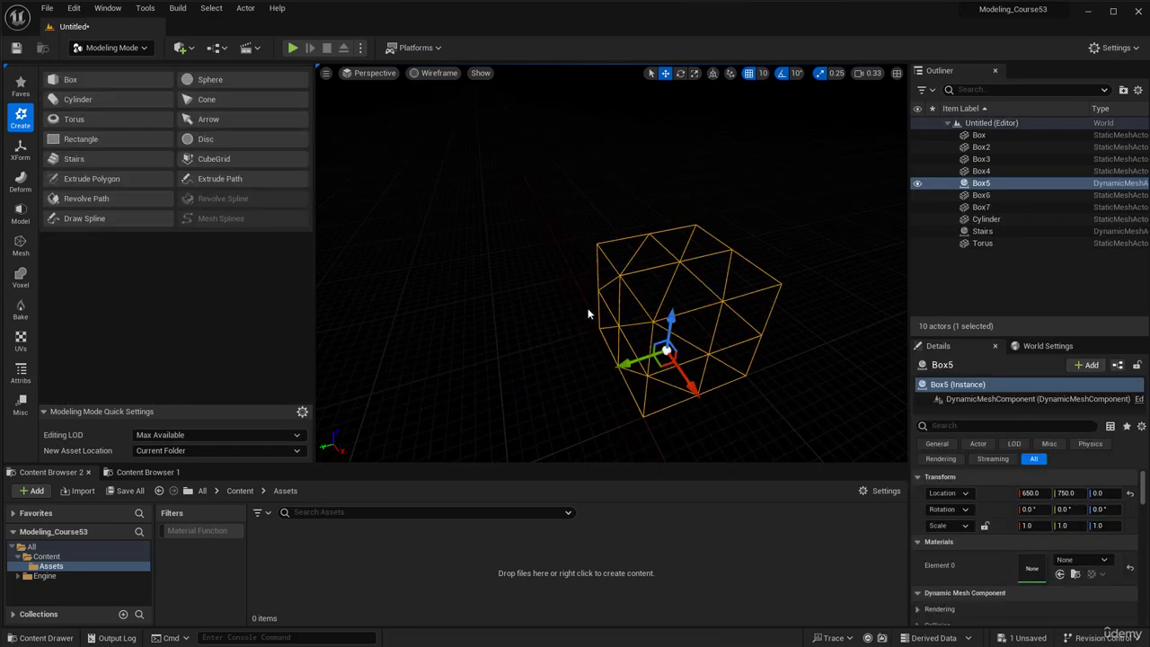
- Start a PolyGroup Edit on the new box, select its whole top face, and close the edit with the box still selected
click(20, 213)
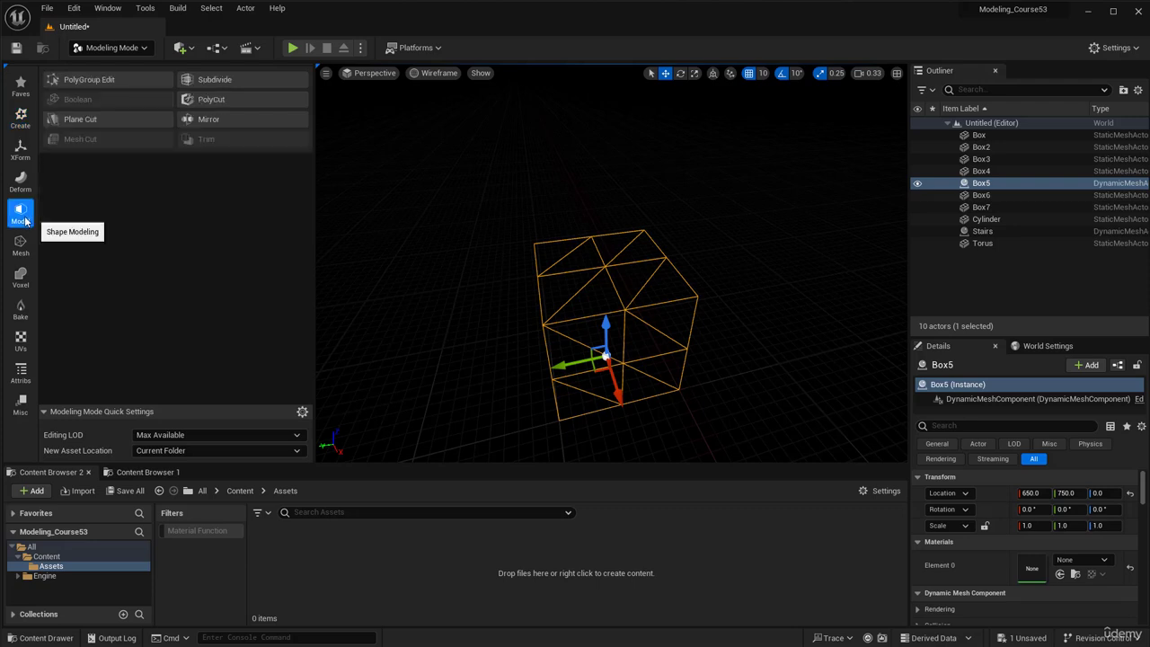
click(88, 81)
click(580, 287)
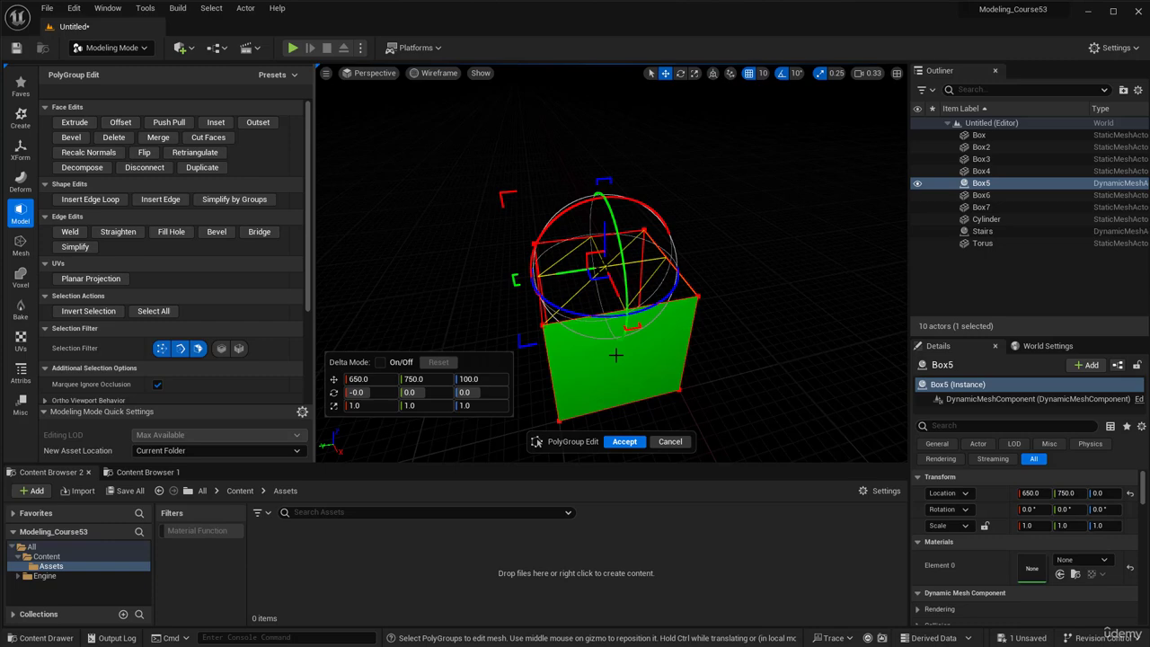
click(633, 443)
click(507, 357)
key(ctrl+z)
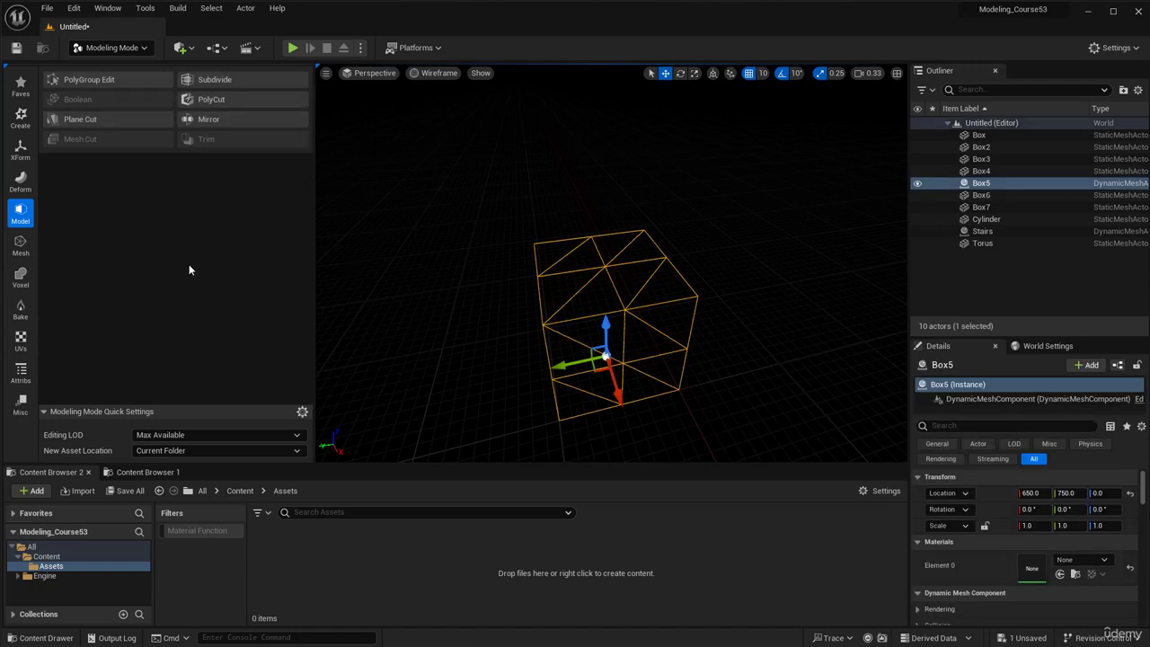
- Start Generate PolyGroups on the new box and reset the conversion mode to Face Normal Deviation
click(22, 372)
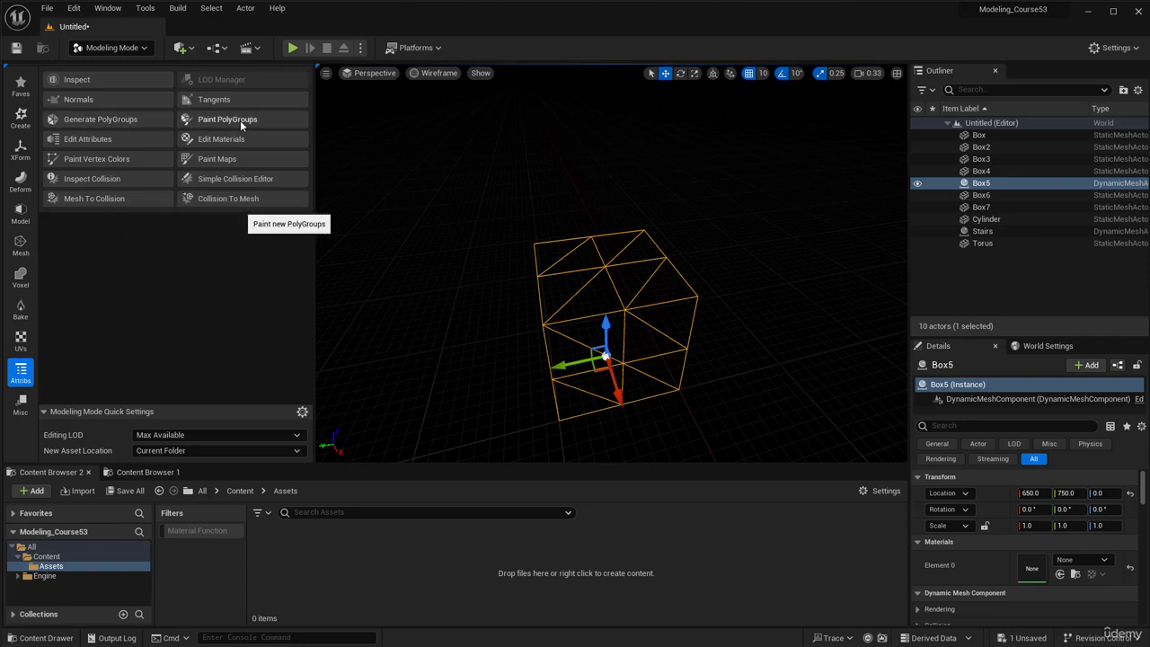
click(103, 121)
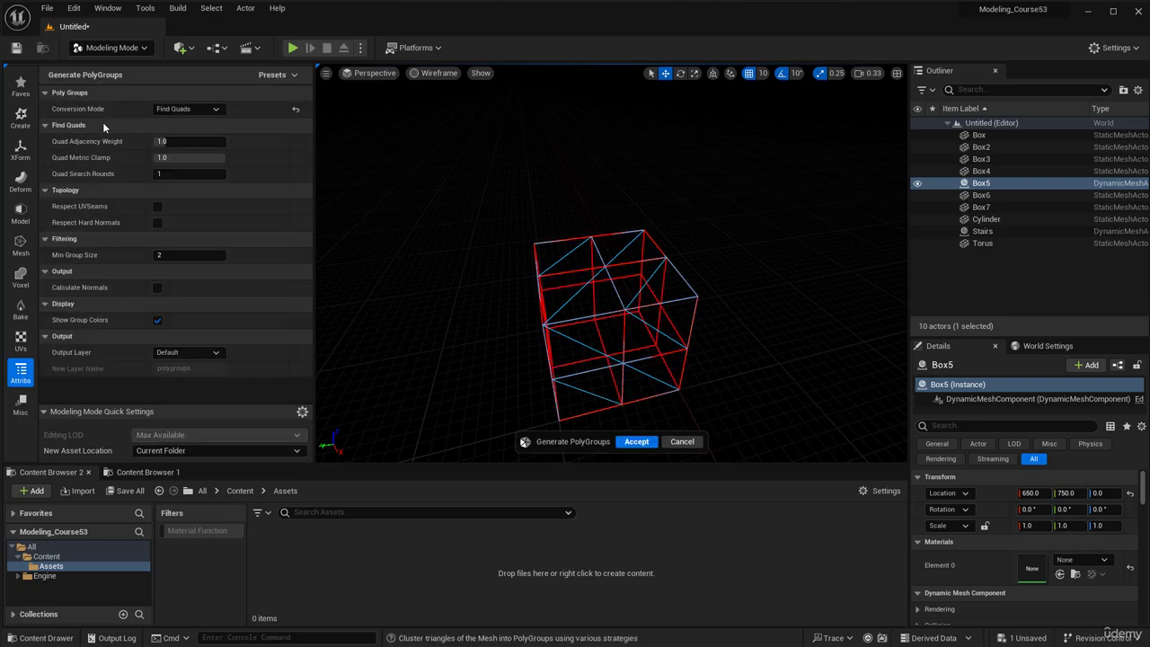
click(295, 108)
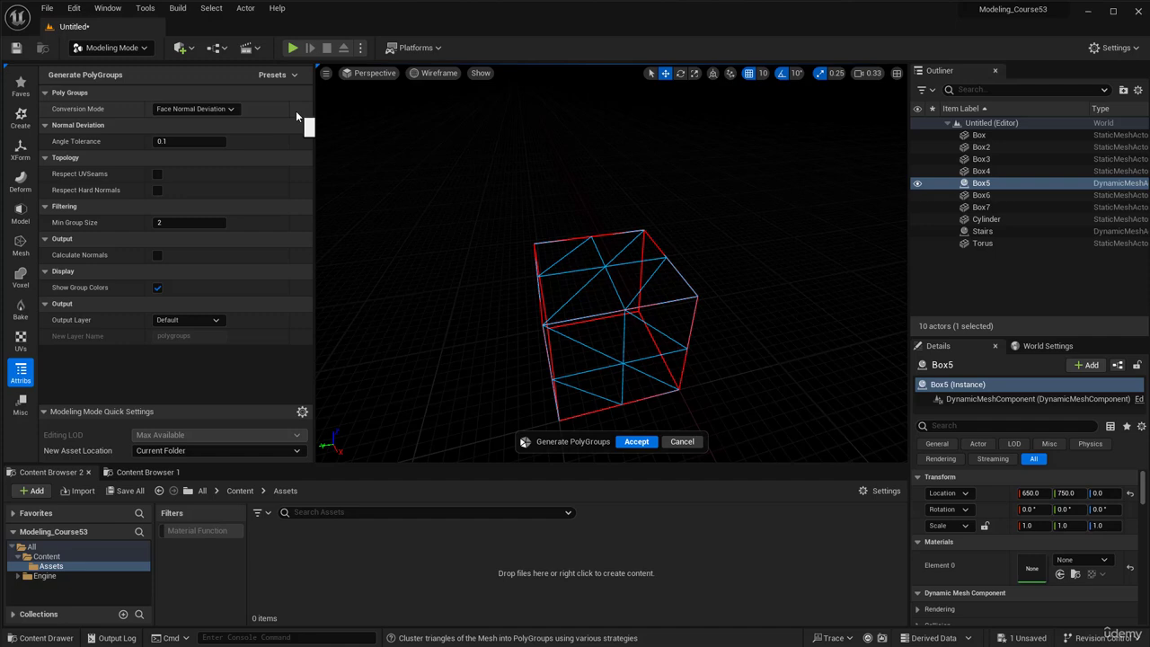
click(228, 109)
click(231, 110)
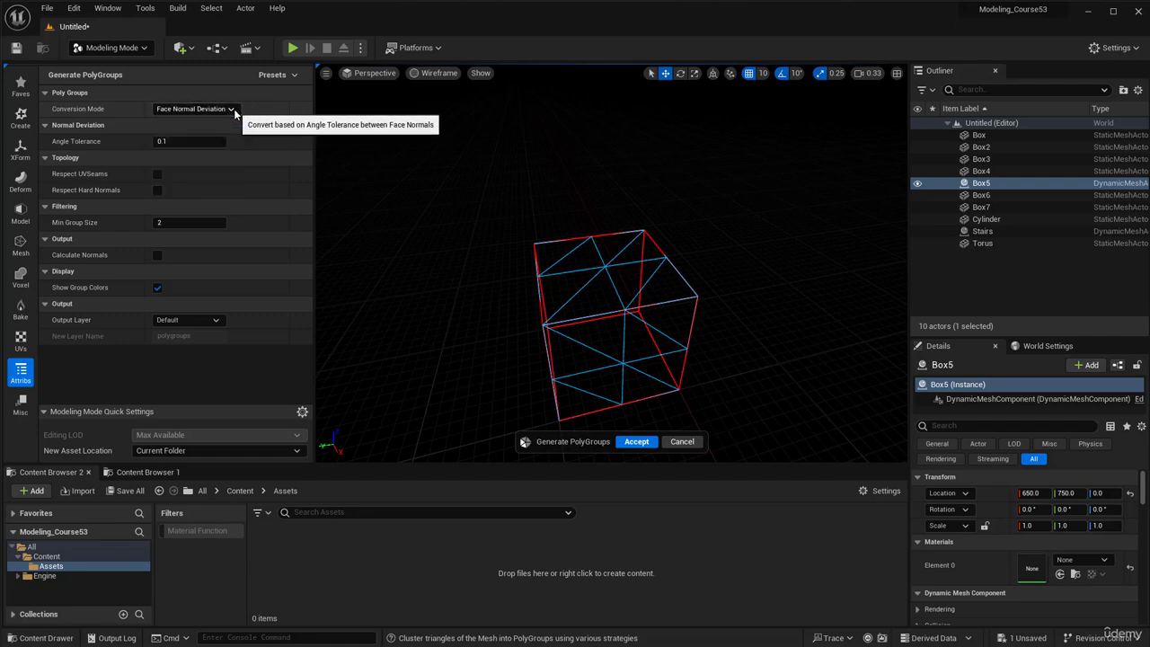
click(233, 111)
click(234, 110)
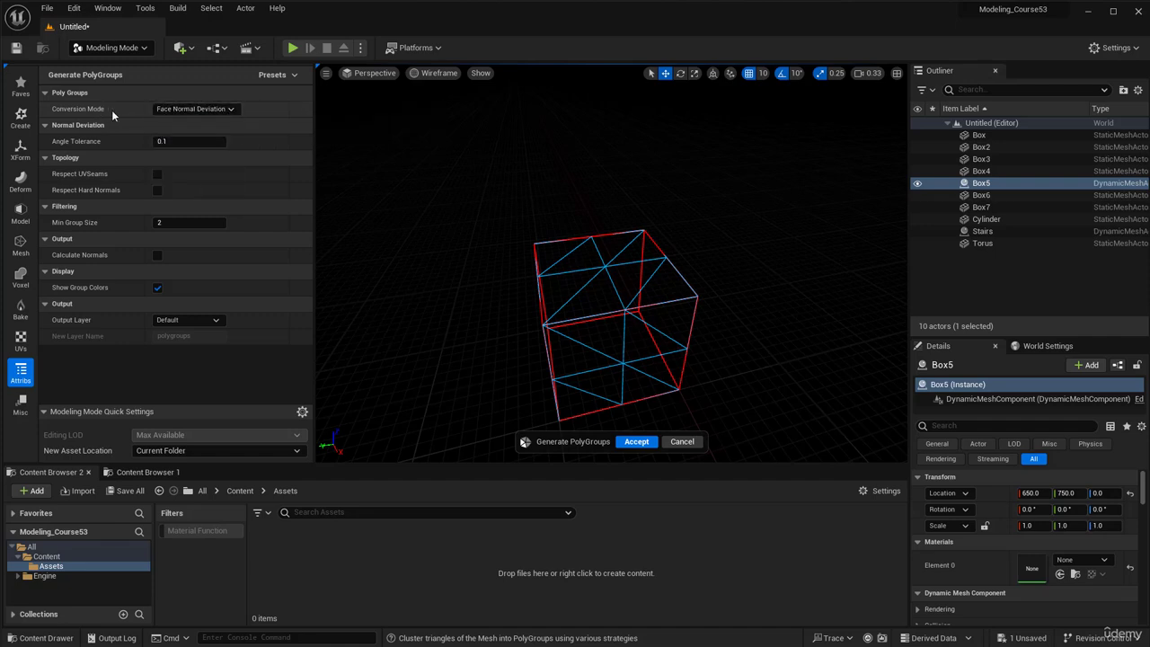
click(207, 111)
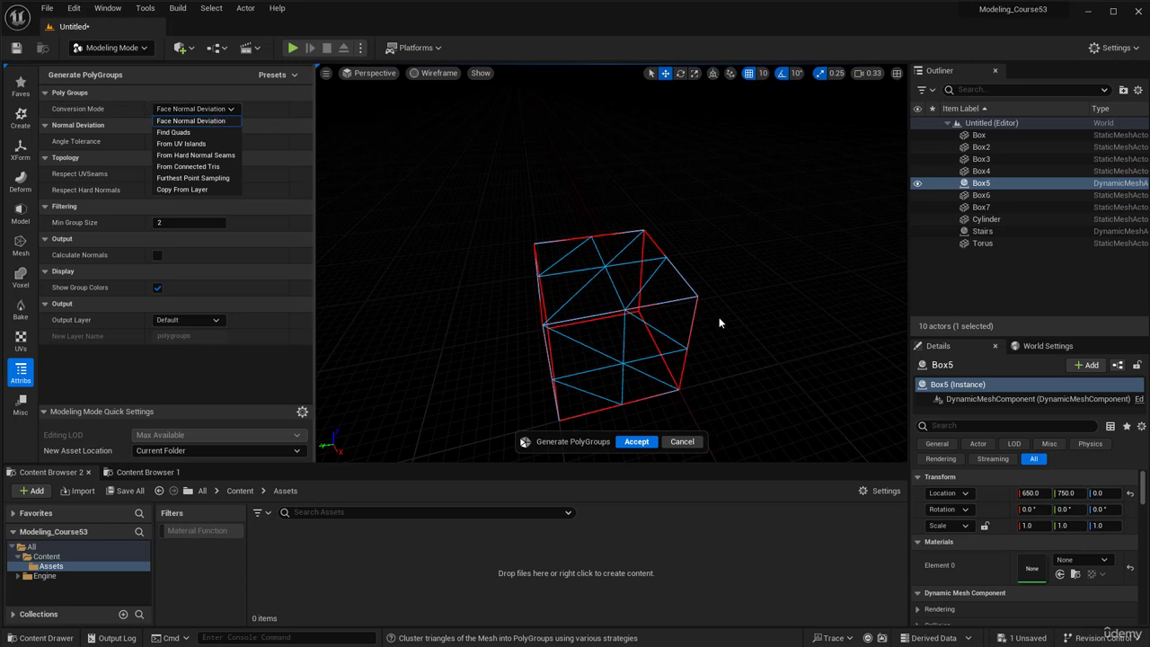
right_drag(719, 323, 611, 322)
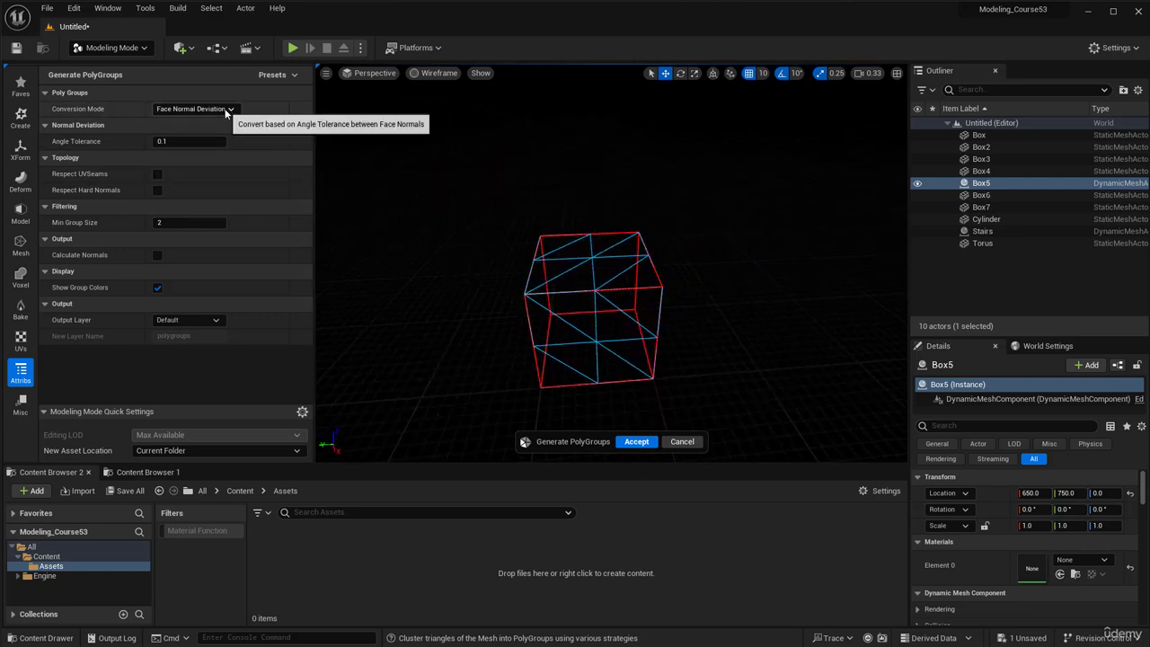
- Generate the box's PolyGroups with the Find Quads conversion mode and accept the result
click(226, 109)
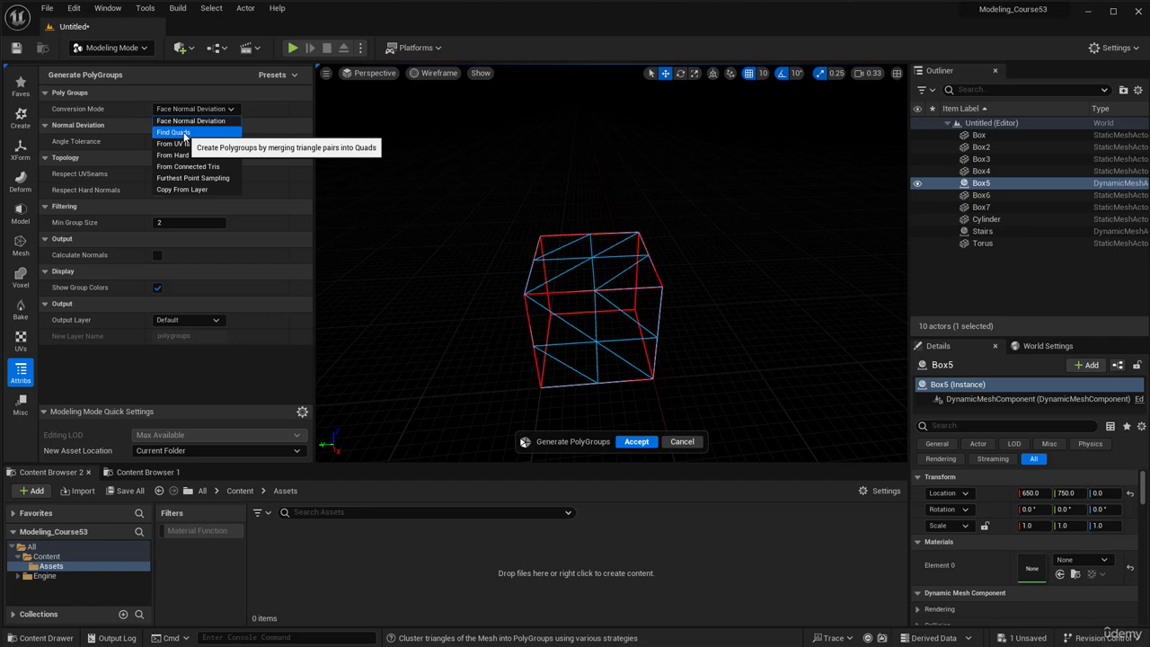
click(184, 133)
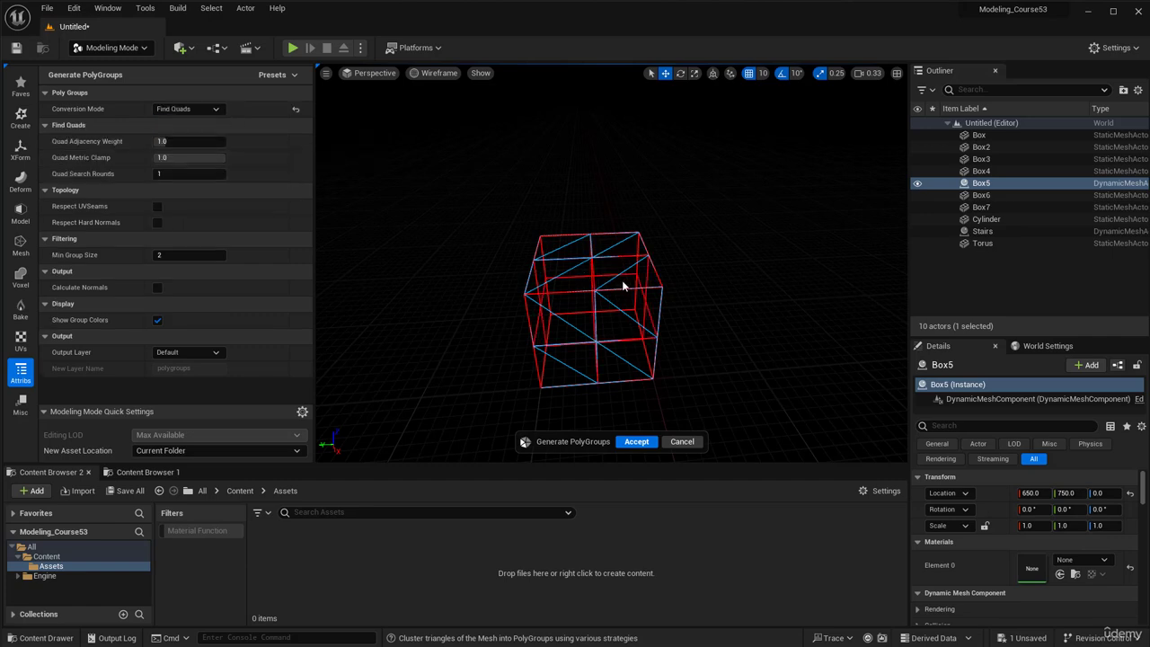
mouse_move(593, 305)
right_down()
mouse_move(600, 341)
mouse_move(593, 319)
right_up()
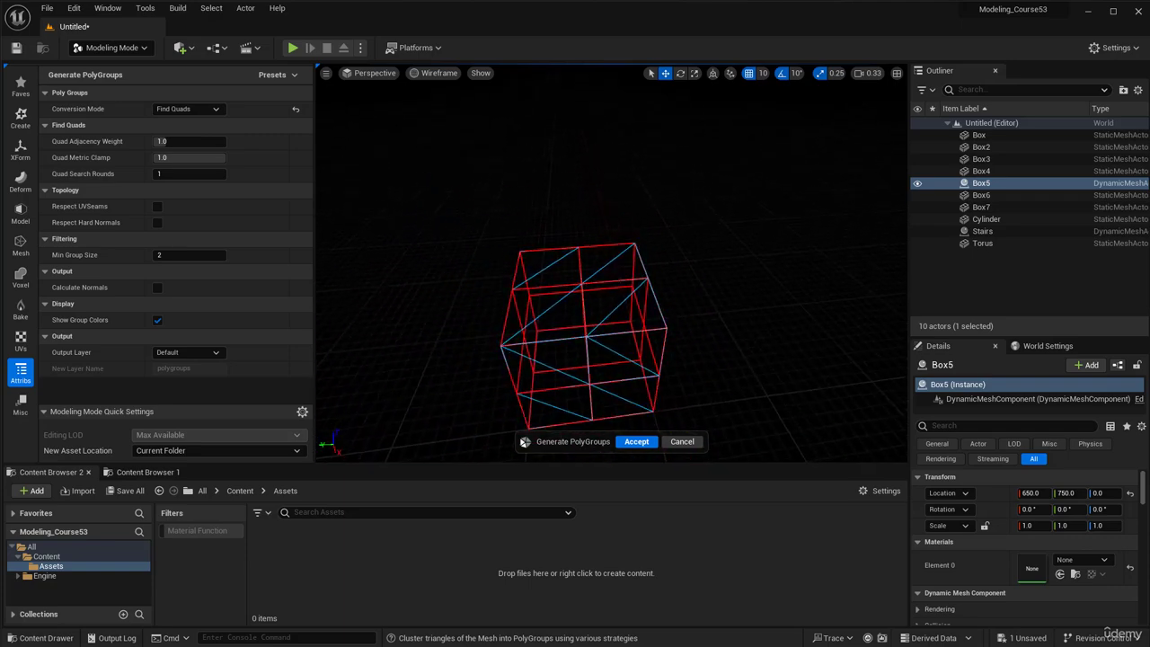
click(637, 442)
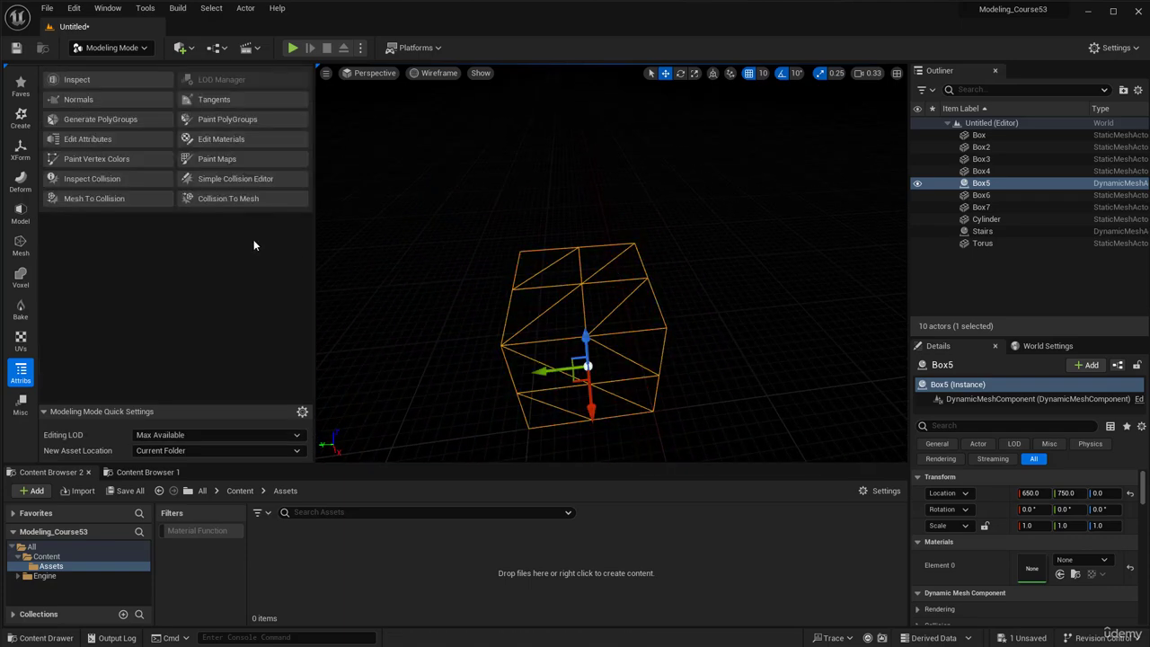
- Start a PolyGroup Edit on the box, select individual quad faces on its top and sides, and close the edit with the box deselected
click(20, 214)
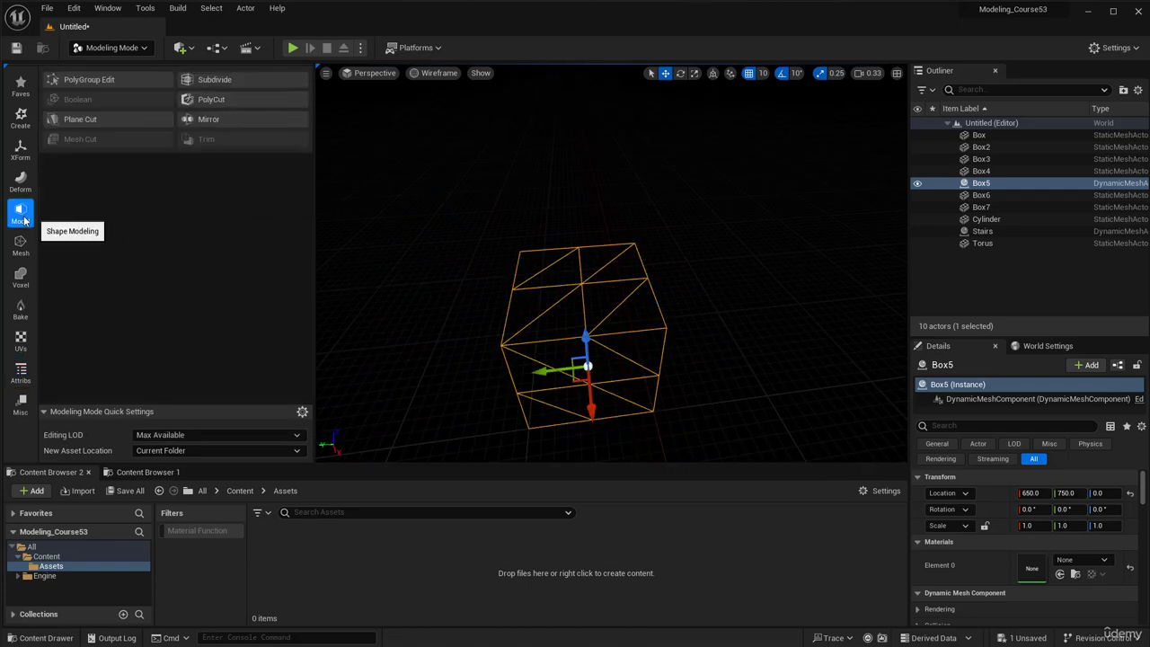
click(86, 81)
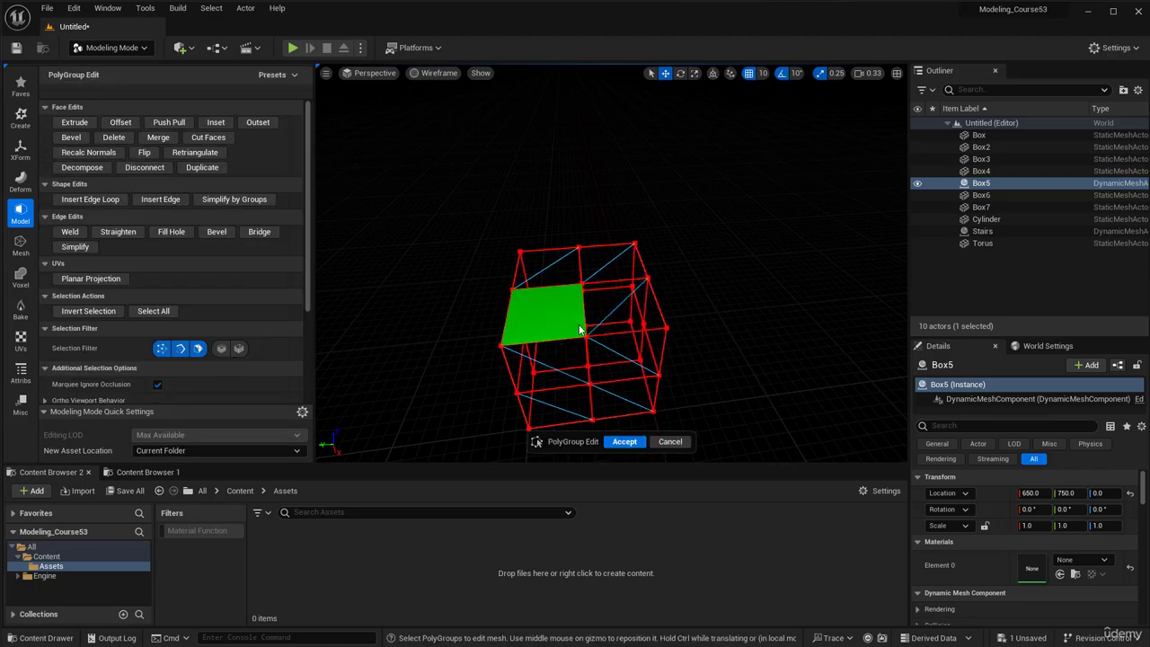
right_drag(628, 308, 658, 303)
click(628, 308)
click(593, 259)
click(687, 250)
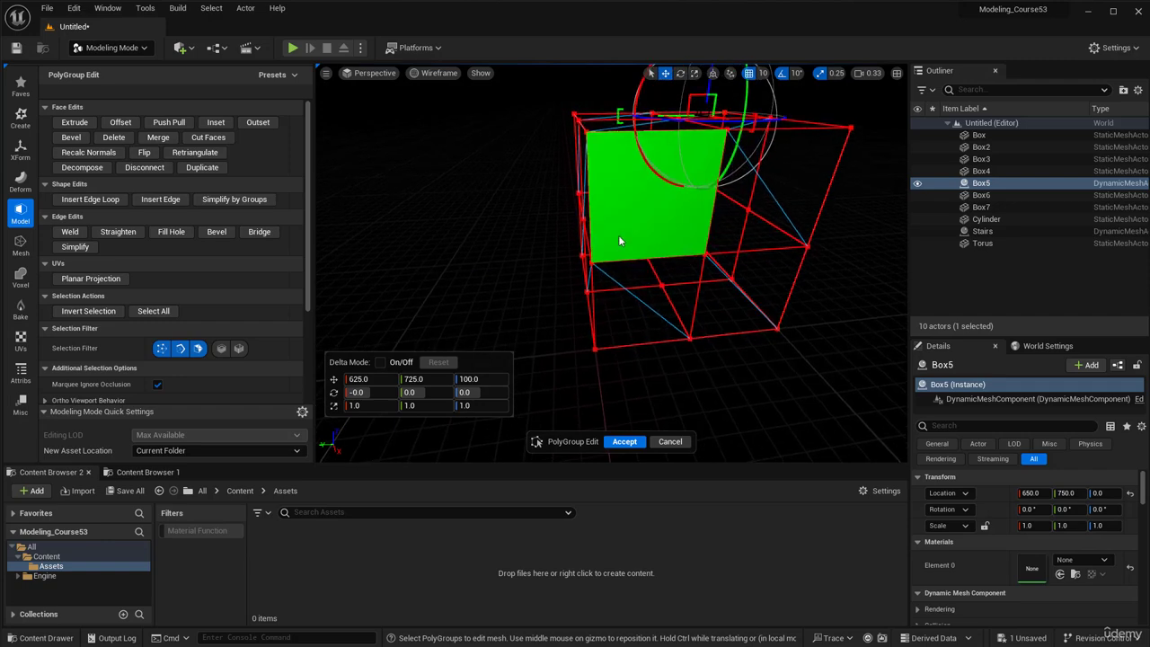
click(635, 298)
click(765, 193)
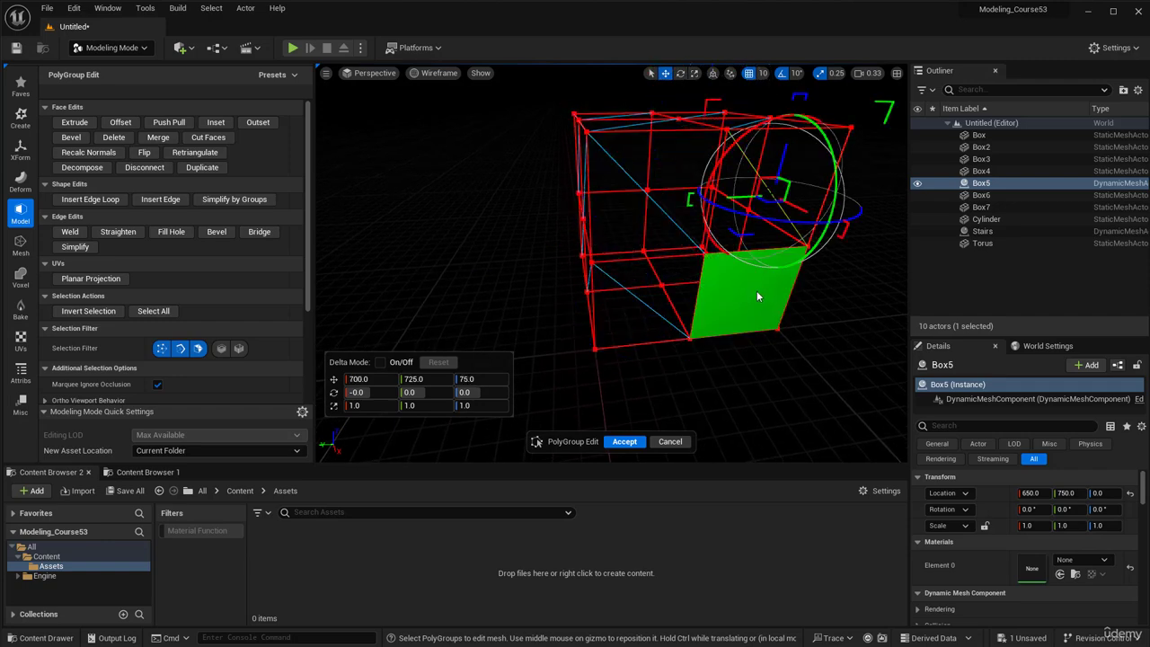
click(757, 297)
right_drag(757, 296, 719, 315)
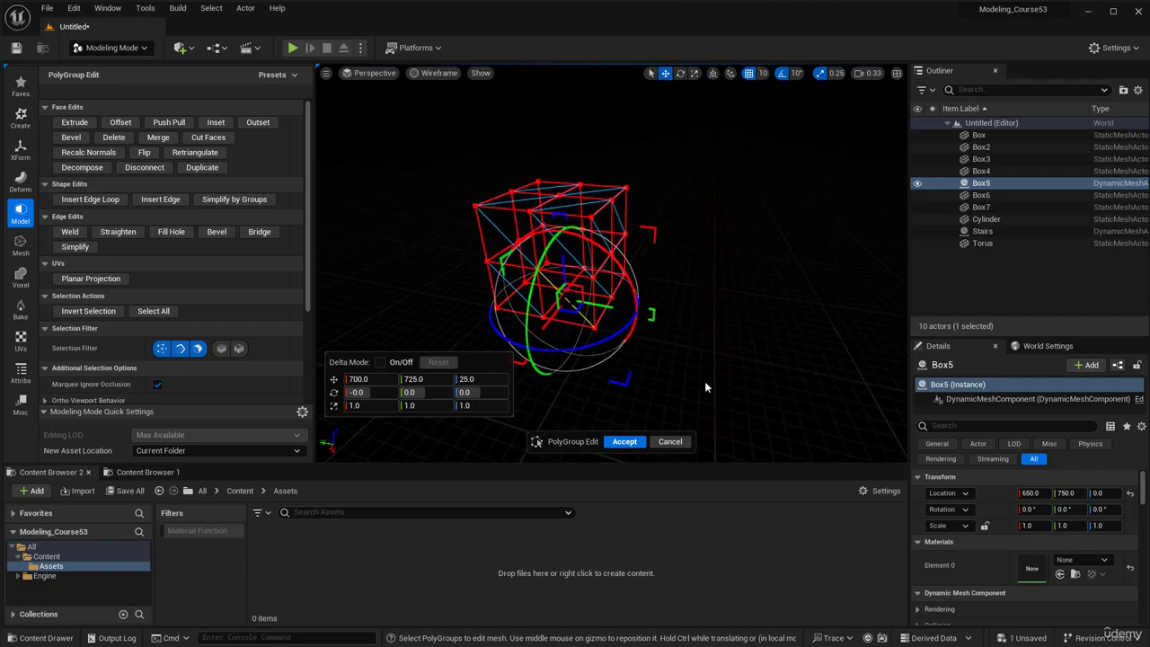
click(626, 443)
key(Escape)
- Start another 100 × 100 × 100 Dynamic Mesh box and place it at 650, 550, 0
click(21, 115)
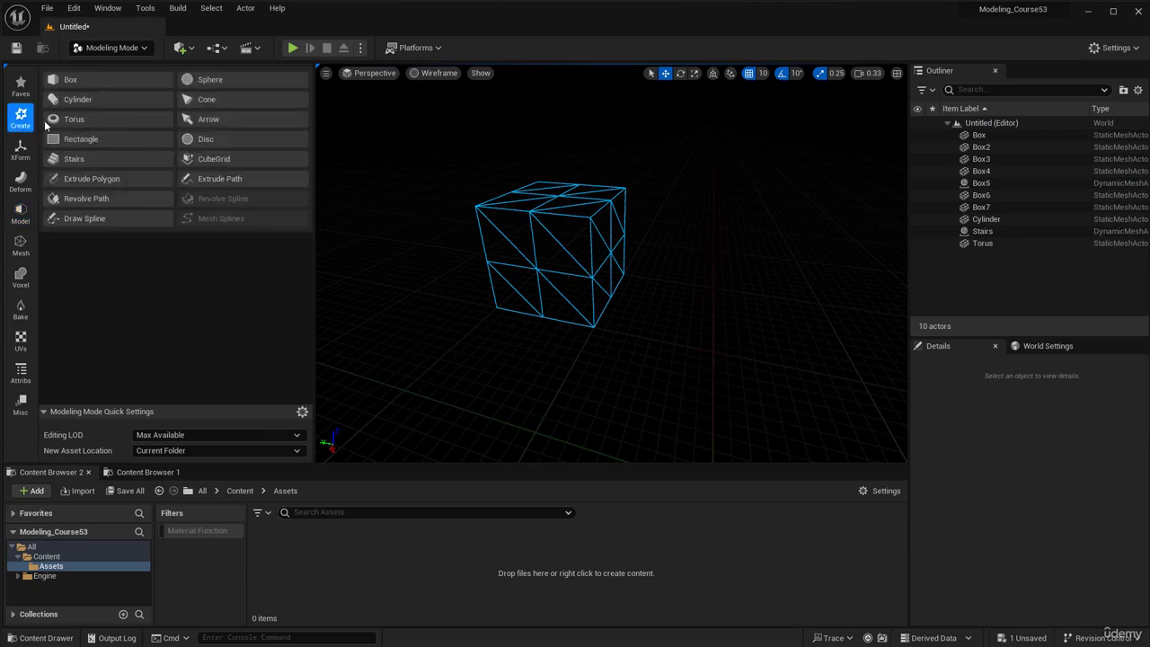
click(70, 79)
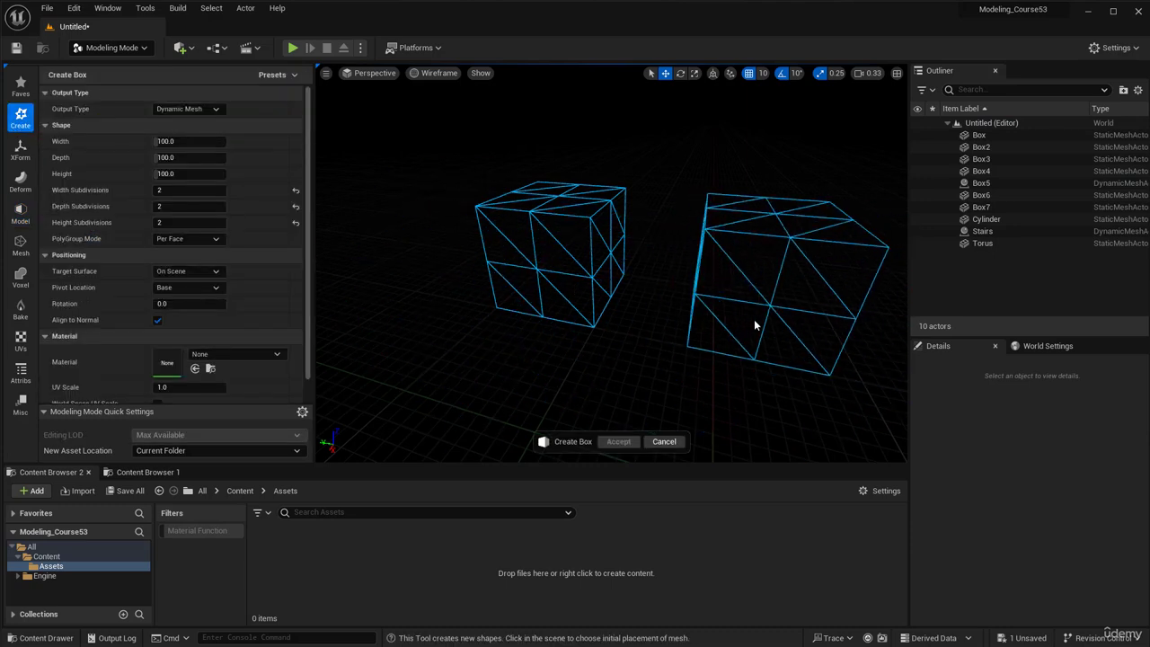
click(773, 334)
right_drag(772, 333, 813, 336)
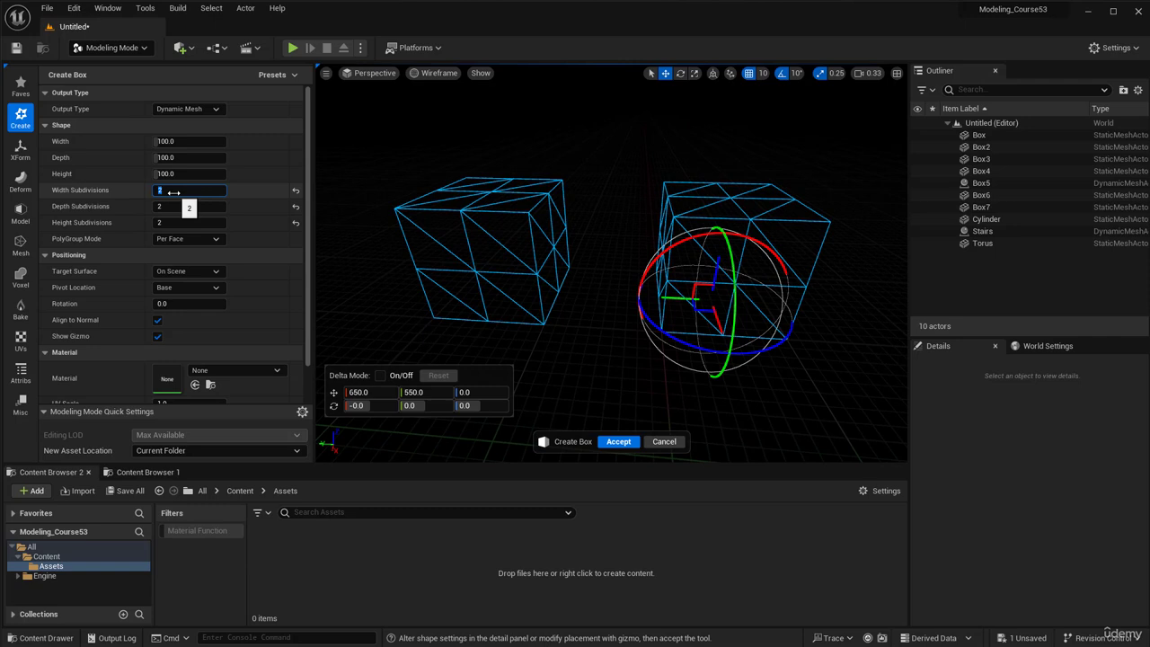
- Set the new box's width, depth and height subdivisions to 6 each and accept the box
text(6)
key(Tab)
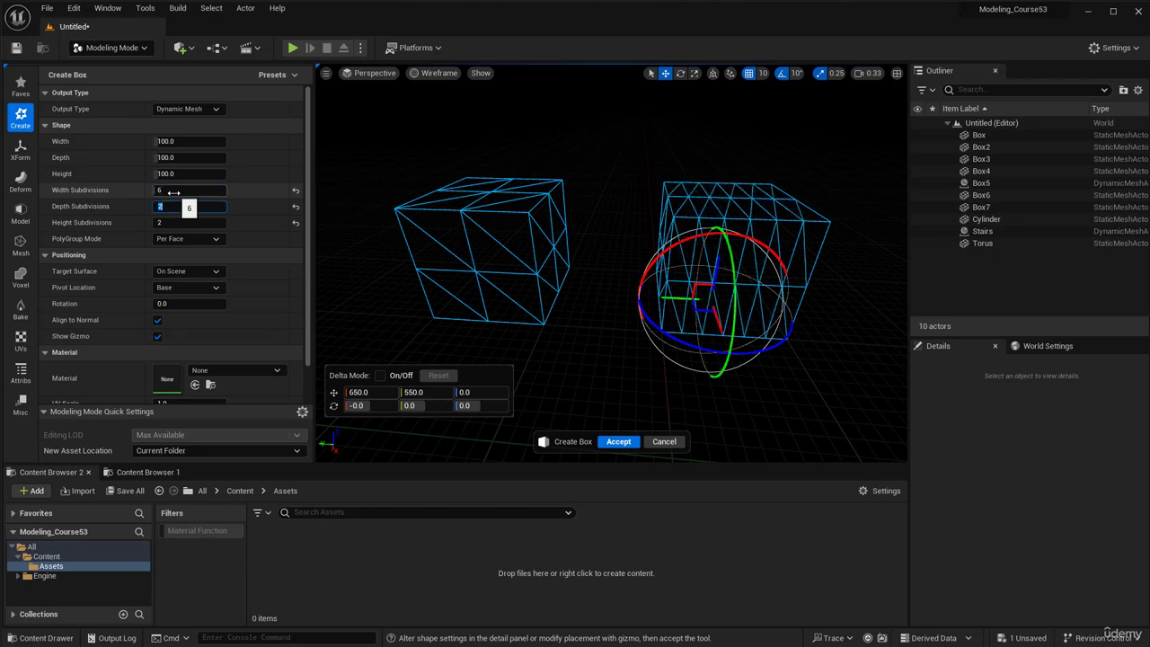
text(6)
key(Tab)
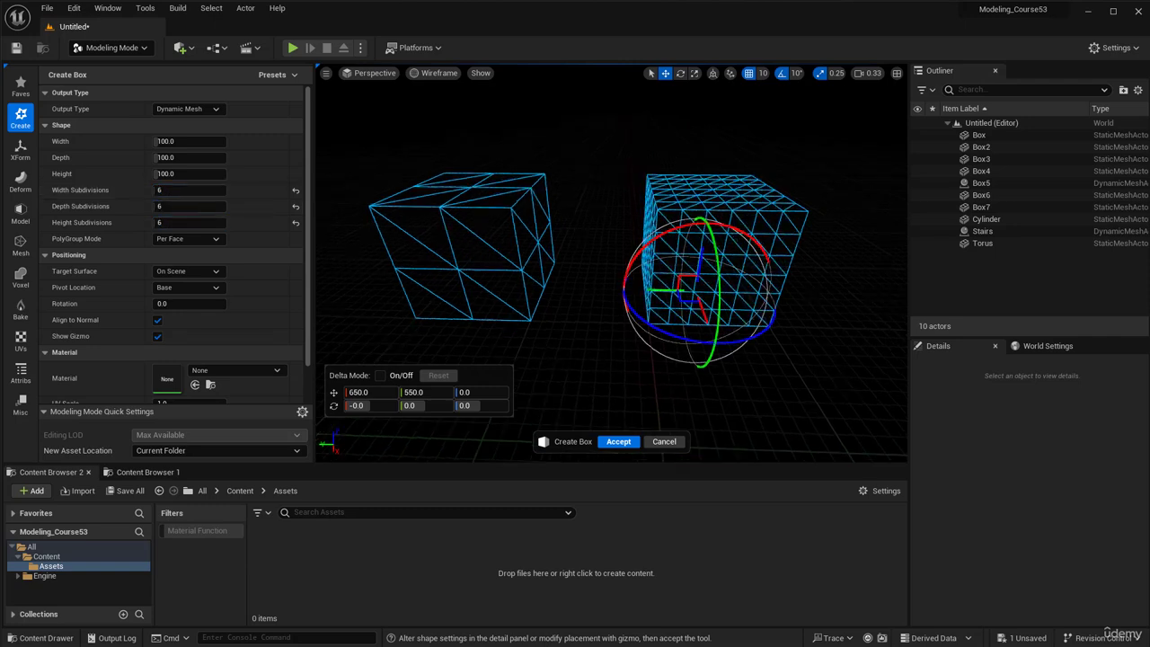
click(618, 441)
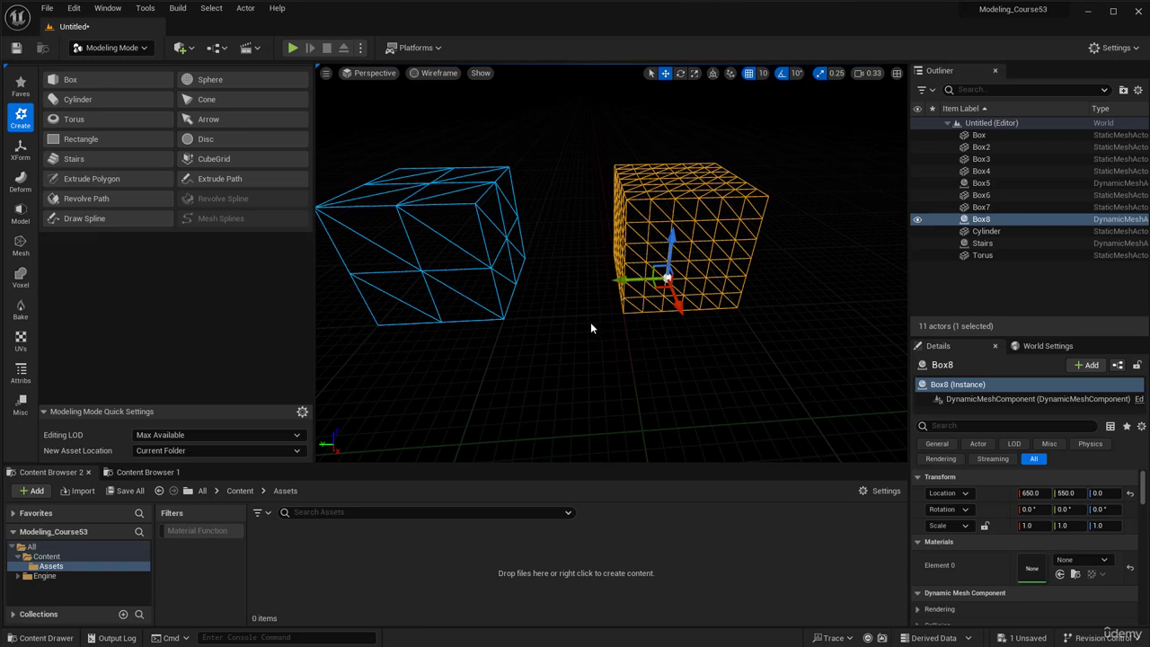
- Start Paint PolyGroups on the new box and switch the viewport to the Unlit view mode
click(20, 215)
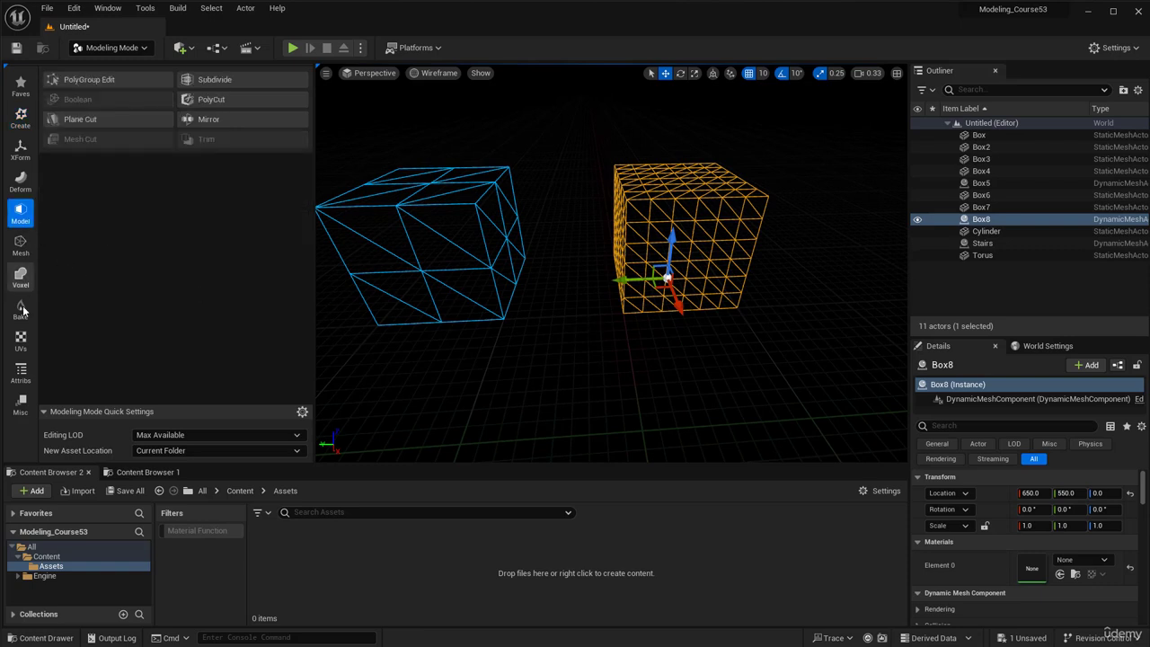
click(19, 379)
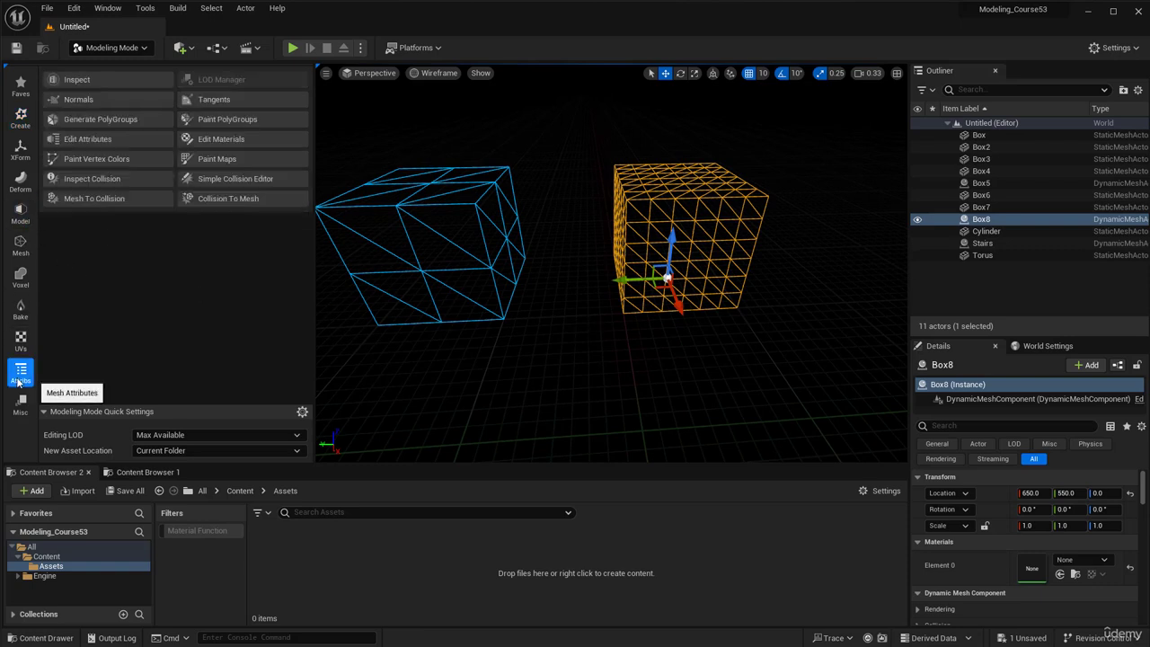
click(222, 122)
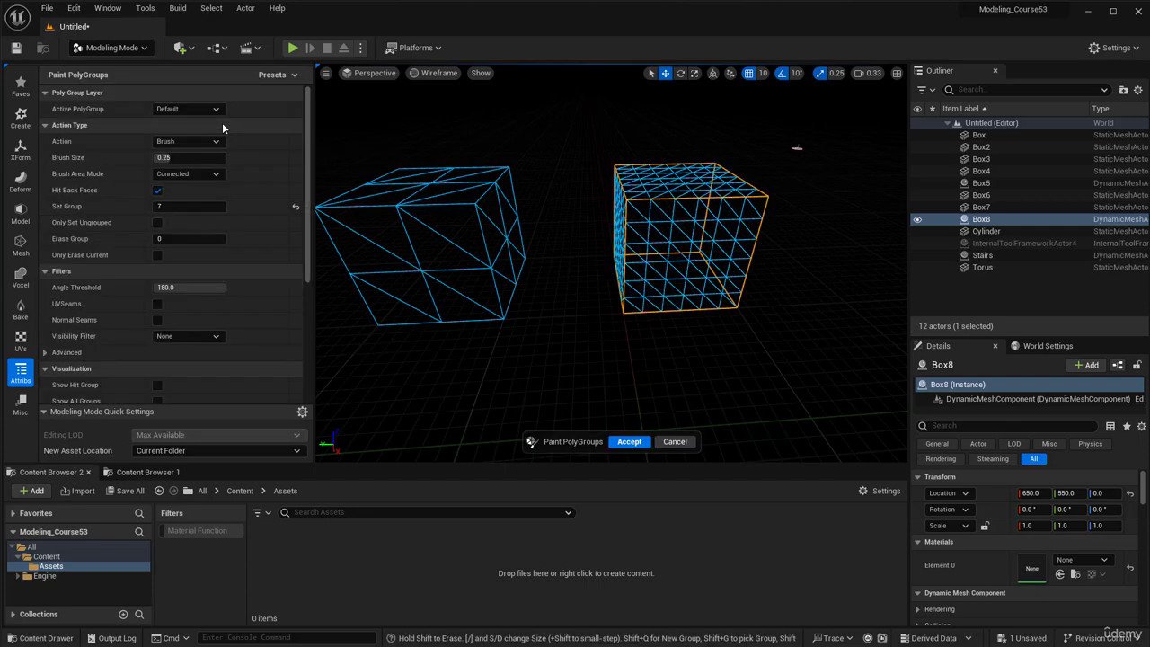
mouse_move(681, 249)
right_down()
mouse_move(629, 299)
mouse_move(549, 292)
mouse_move(500, 252)
right_up()
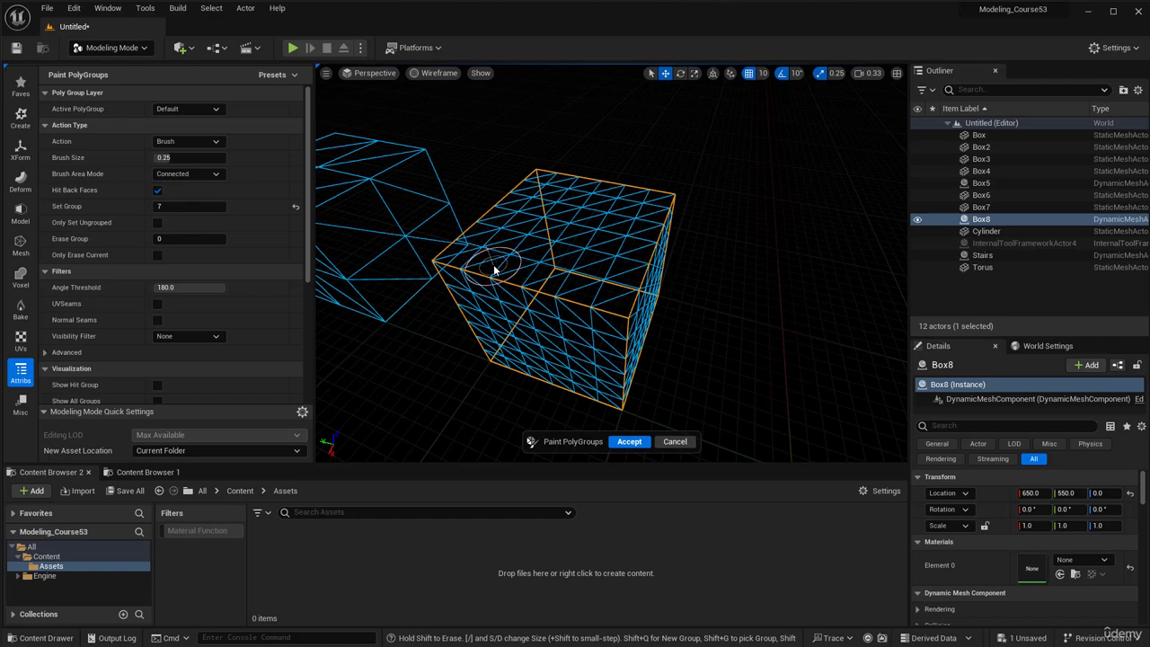
click(438, 73)
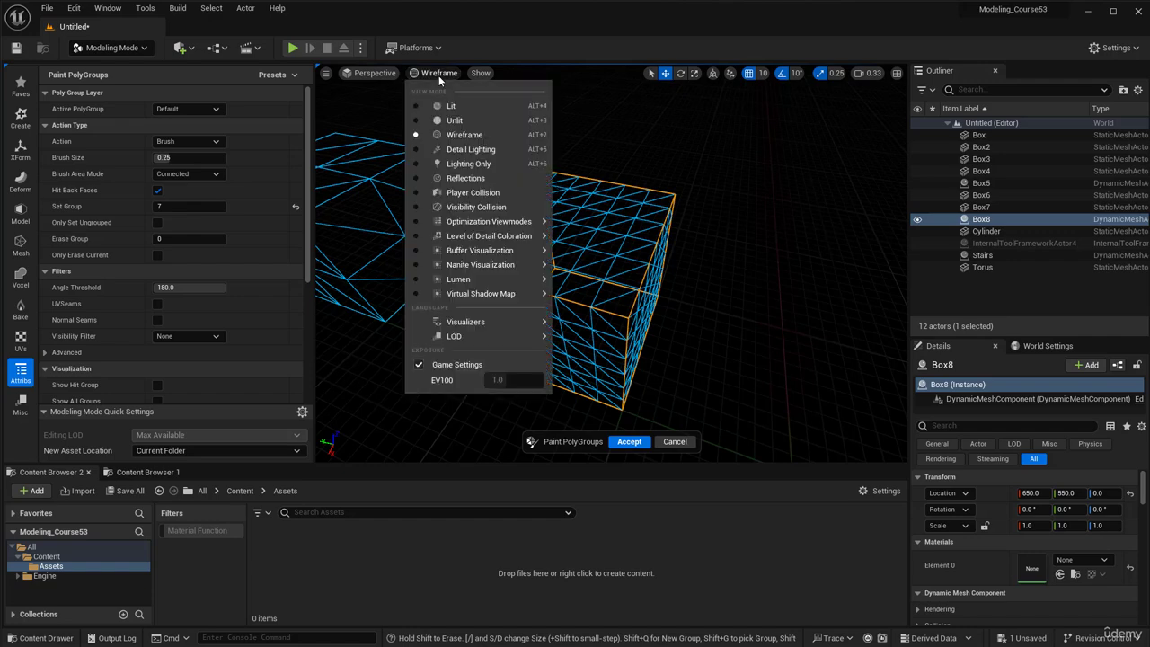
click(456, 124)
- Try painting and erasing group 7 across the box's top face and adjoining side with the 0.25 brush, and undo all strokes
right_drag(539, 273, 575, 271)
right_drag(644, 288, 476, 296)
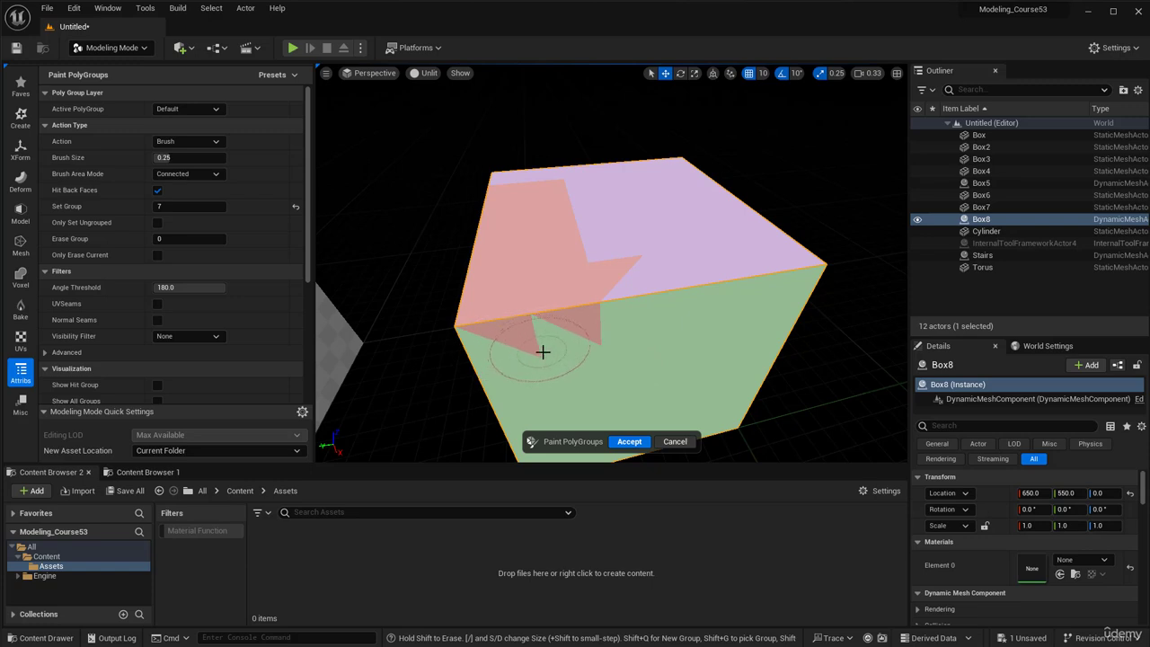
right_drag(543, 352, 559, 349)
shift+drag(518, 340, 514, 337)
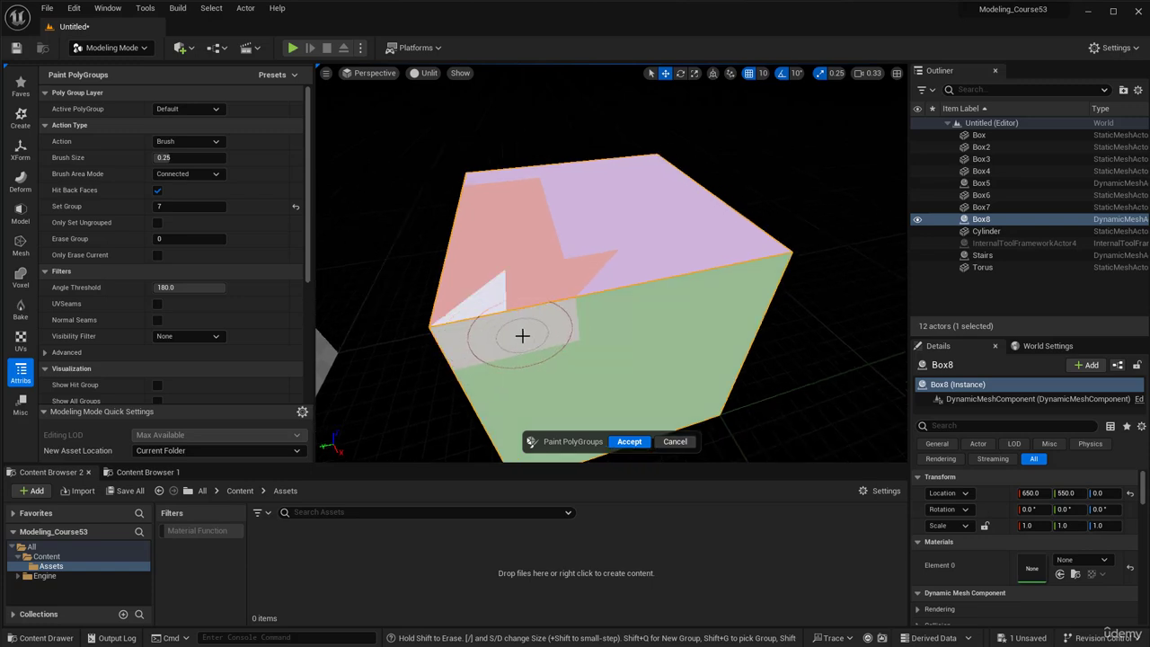
key(ctrl+z)
key(ctrl+z)
key(ctrl+z)
key(ctrl+z)
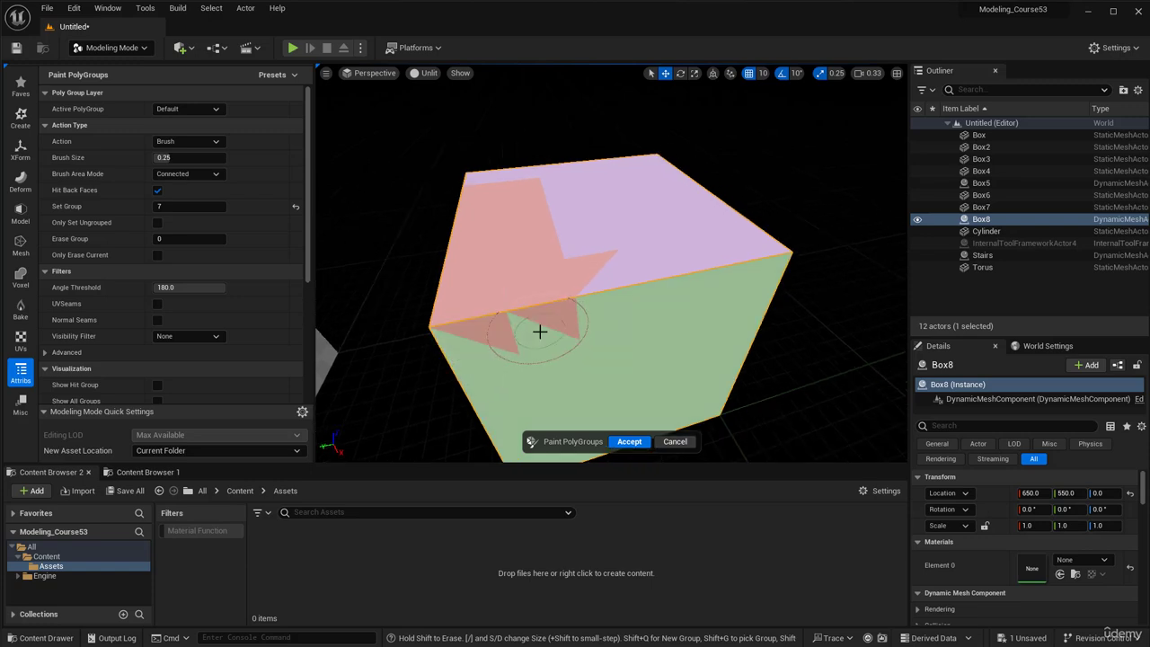
- Try painting group 7 in a strip along one edge of the top face, and undo the strokes
right_drag(540, 304, 603, 296)
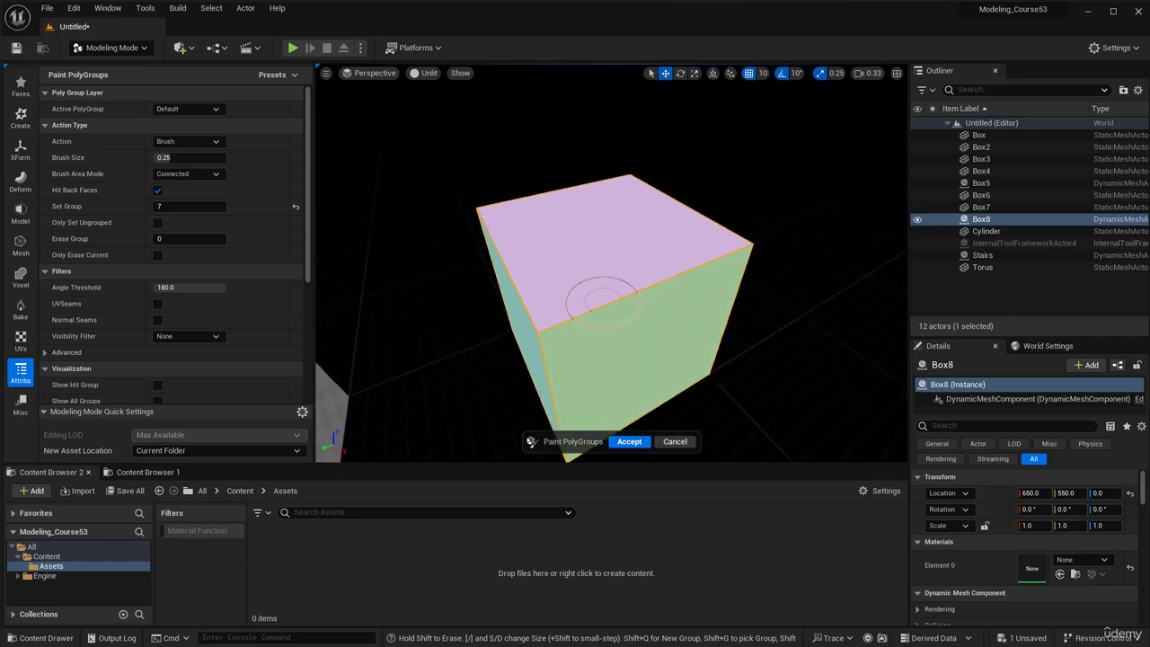
click(550, 299)
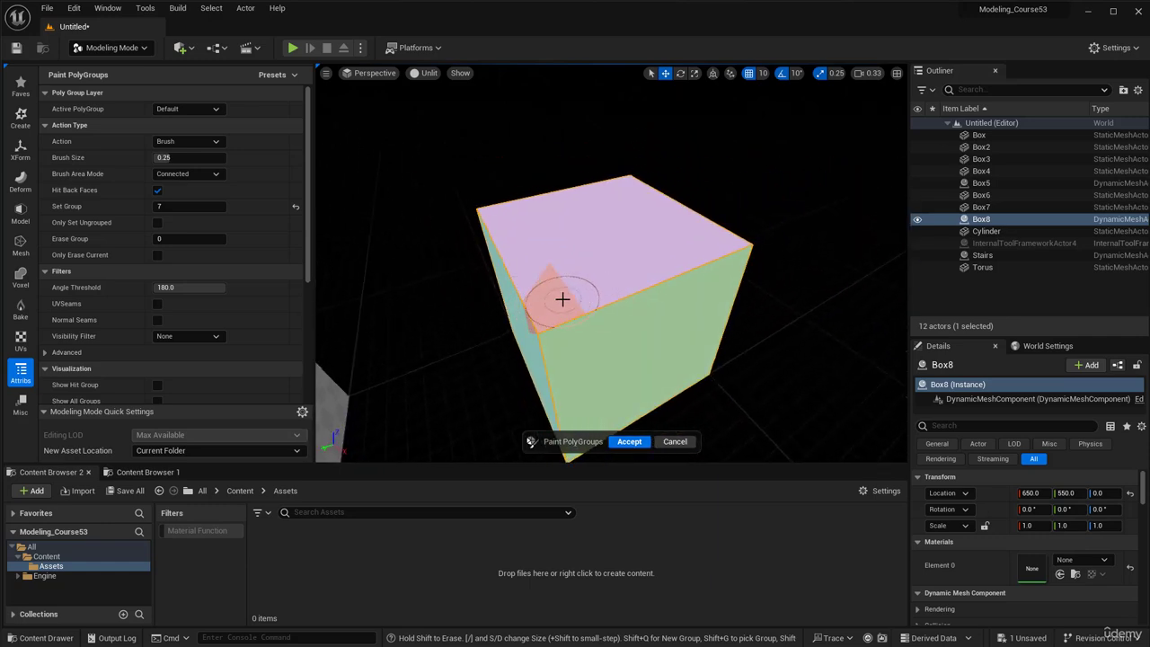
mouse_move(562, 299)
mouse_down()
mouse_move(541, 252)
mouse_move(548, 213)
mouse_up()
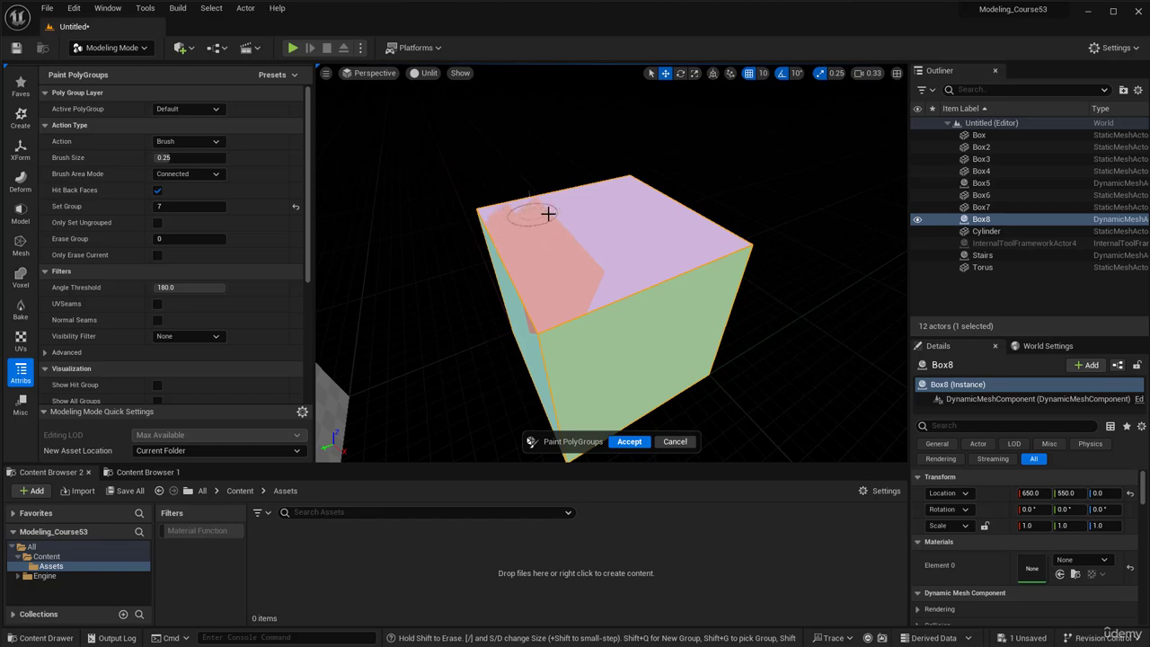
mouse_move(555, 280)
right_down()
mouse_move(597, 290)
mouse_move(563, 310)
mouse_move(554, 293)
mouse_move(515, 318)
right_up()
key(ctrl+z)
key(ctrl+z)
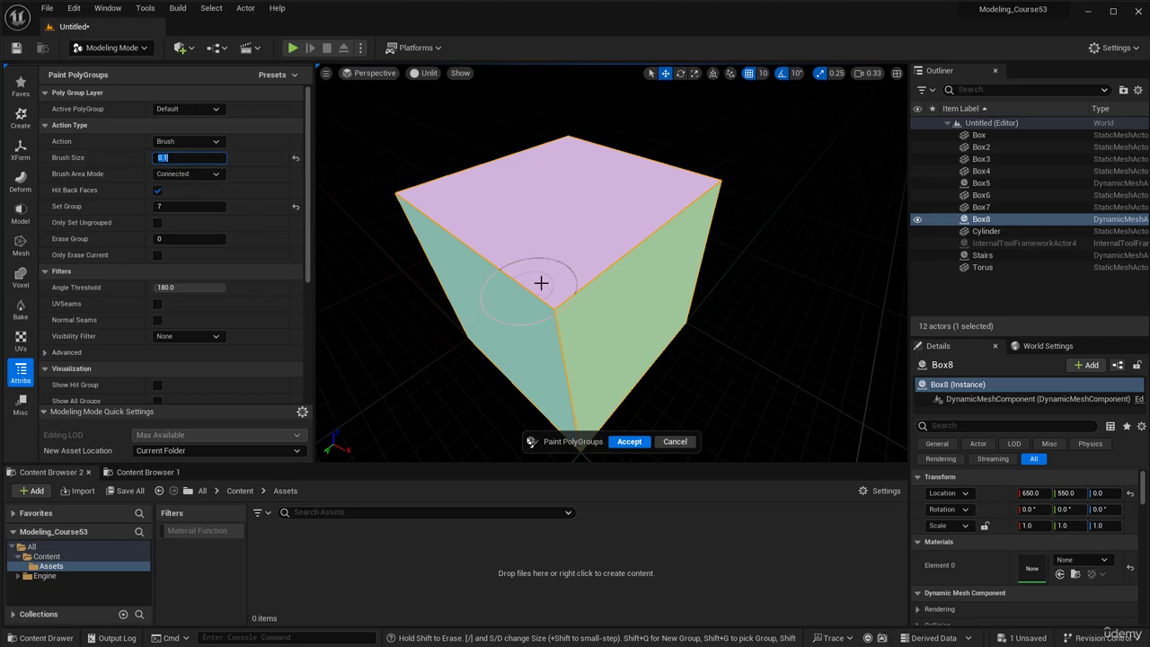
- Paint group 7 over a rectangular area at the top face's near corner with brush size 0.1, and accept the painting
right_drag(541, 282, 581, 252)
mouse_move(580, 251)
mouse_down()
mouse_move(513, 192)
mouse_move(570, 183)
mouse_up()
drag(597, 219, 615, 213)
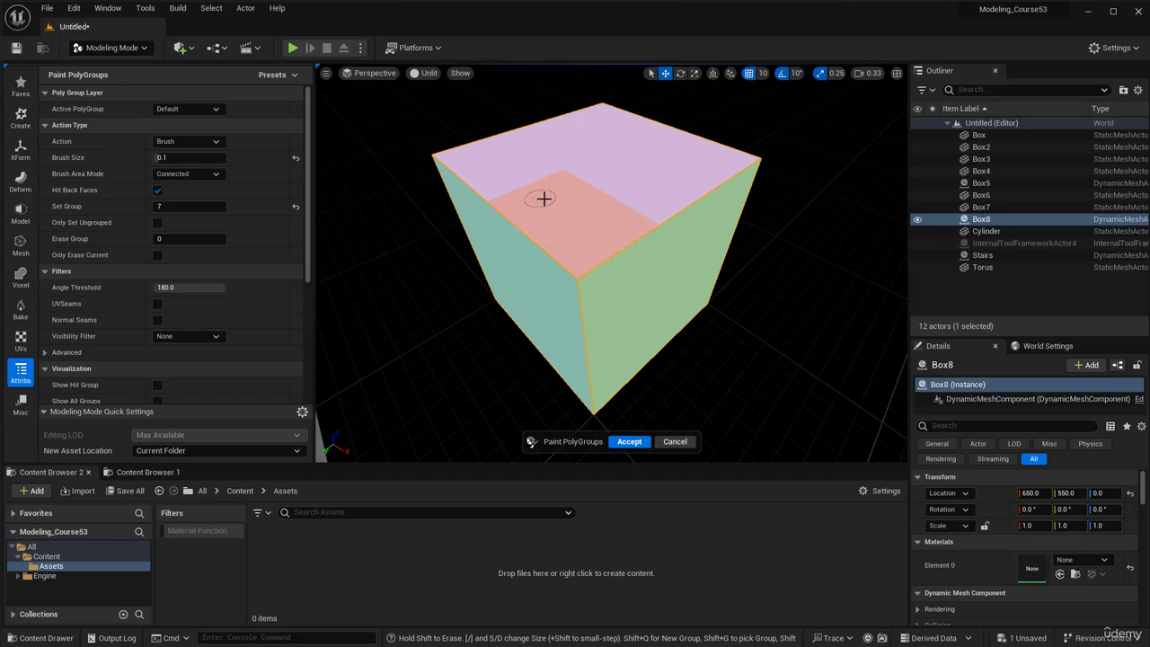
click(629, 442)
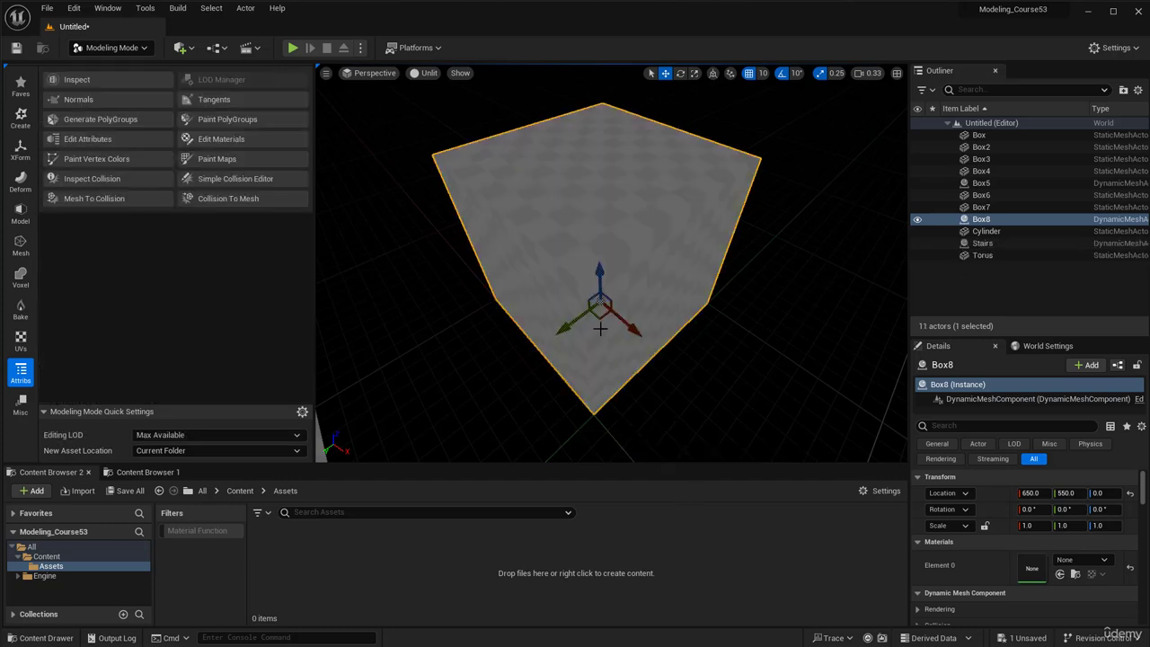
- Start a PolyGroup Edit on the box, select the painted group on its top face, and raise it to a height of 120
click(20, 214)
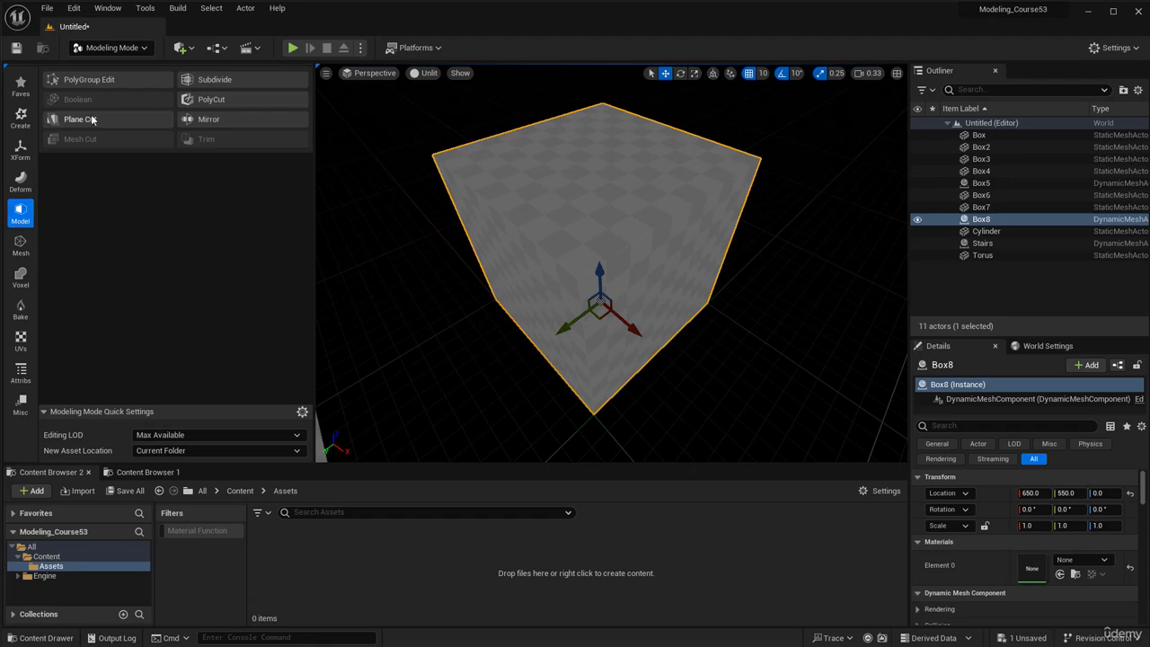
click(88, 79)
click(570, 226)
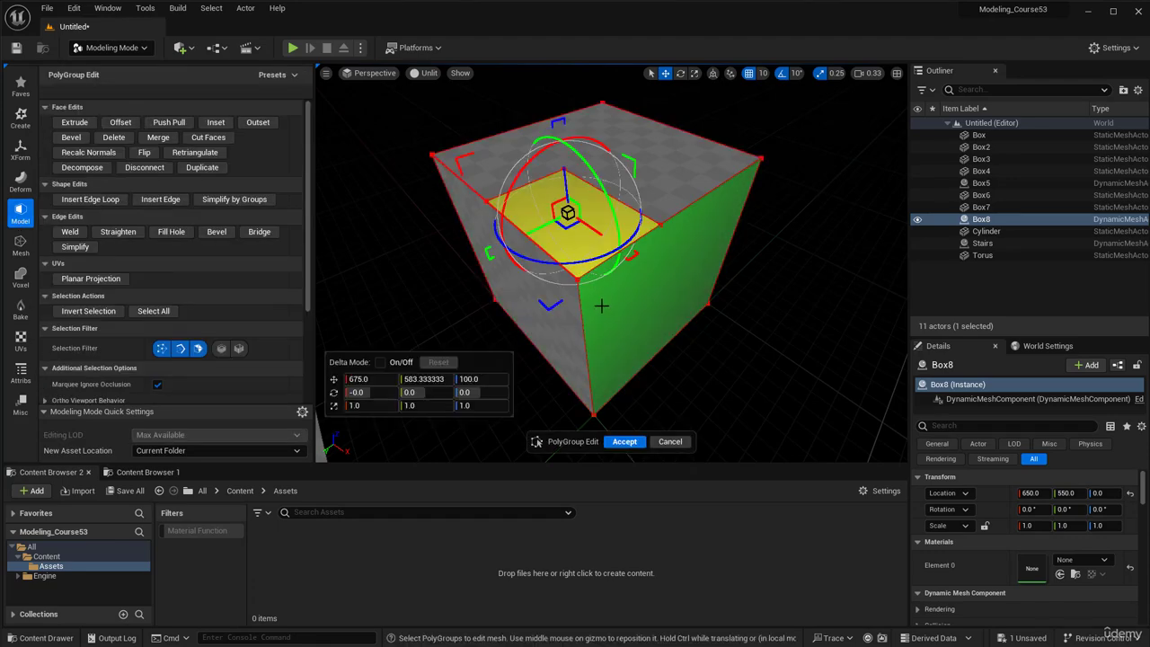
key(a)
mouse_move(536, 300)
right_down()
mouse_move(647, 294)
mouse_move(537, 300)
right_up()
key(d)
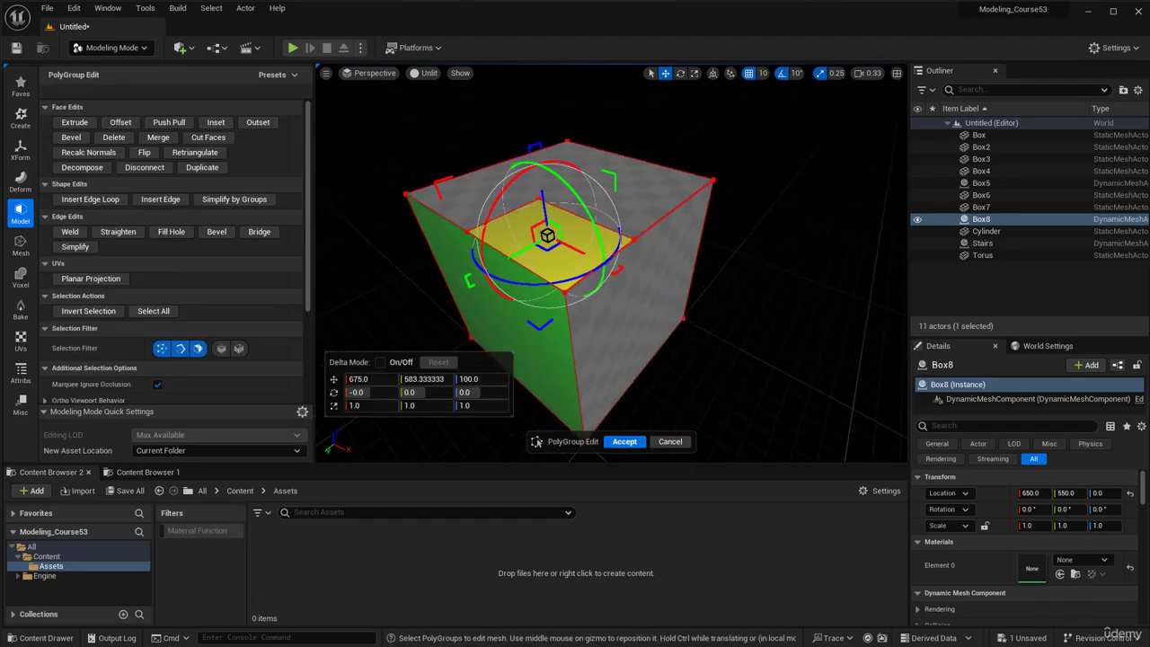
drag(542, 193, 553, 117)
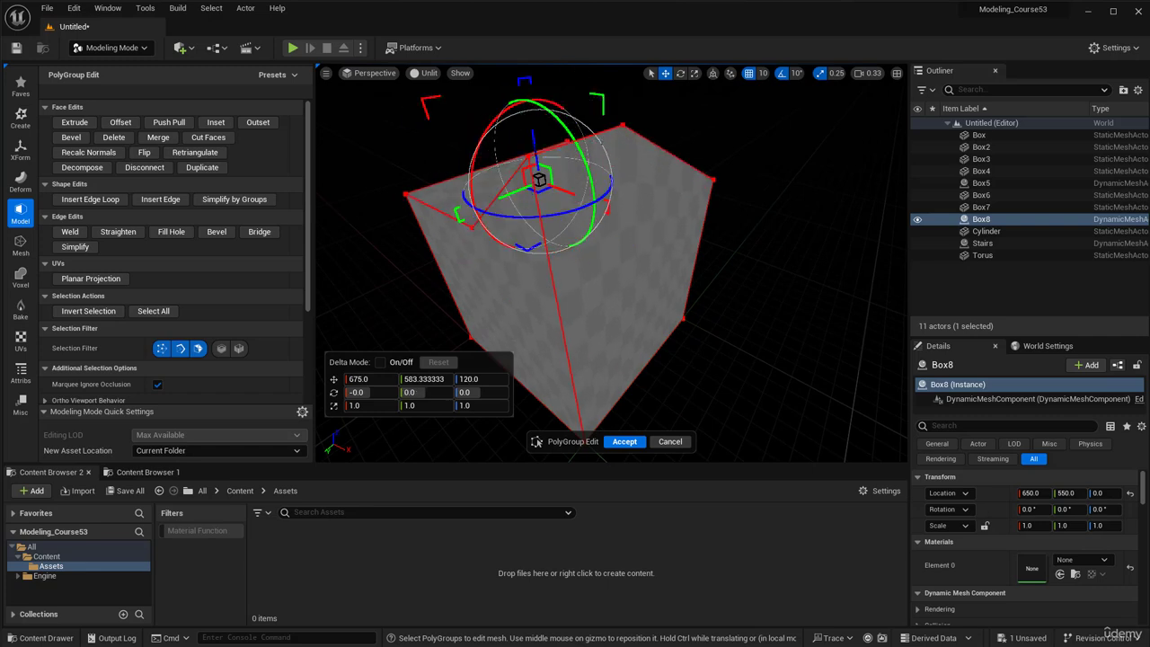
- Start an Extrude of the raised painted group with the Fixed distance mode and a distance of 20
click(74, 122)
right_drag(577, 283, 593, 274)
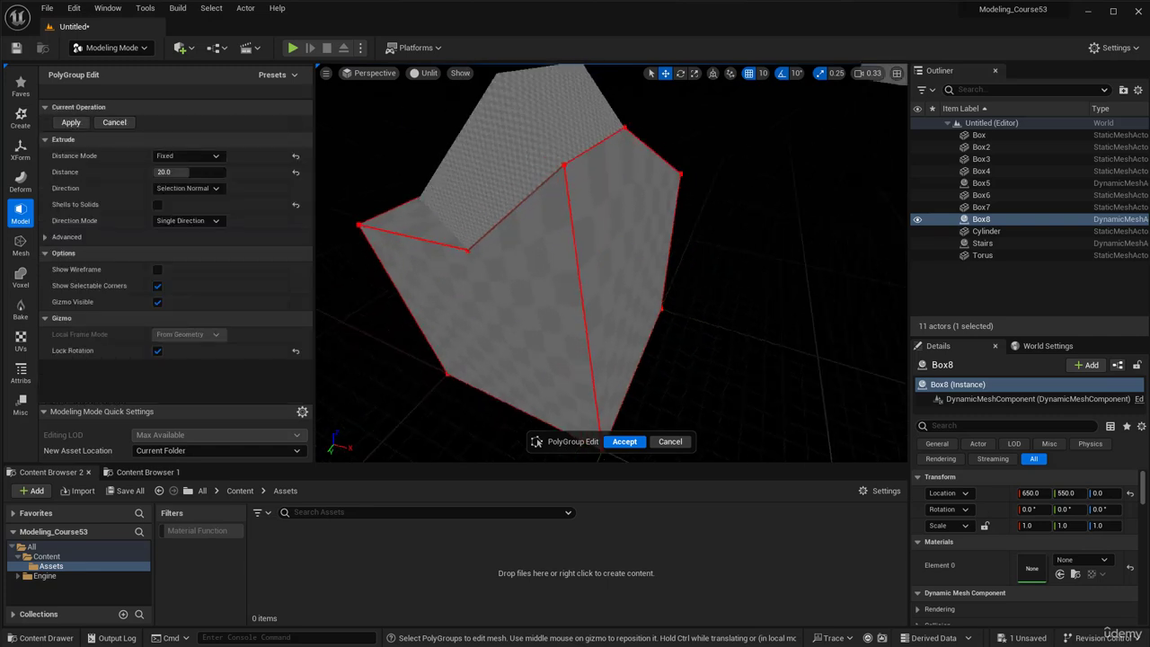